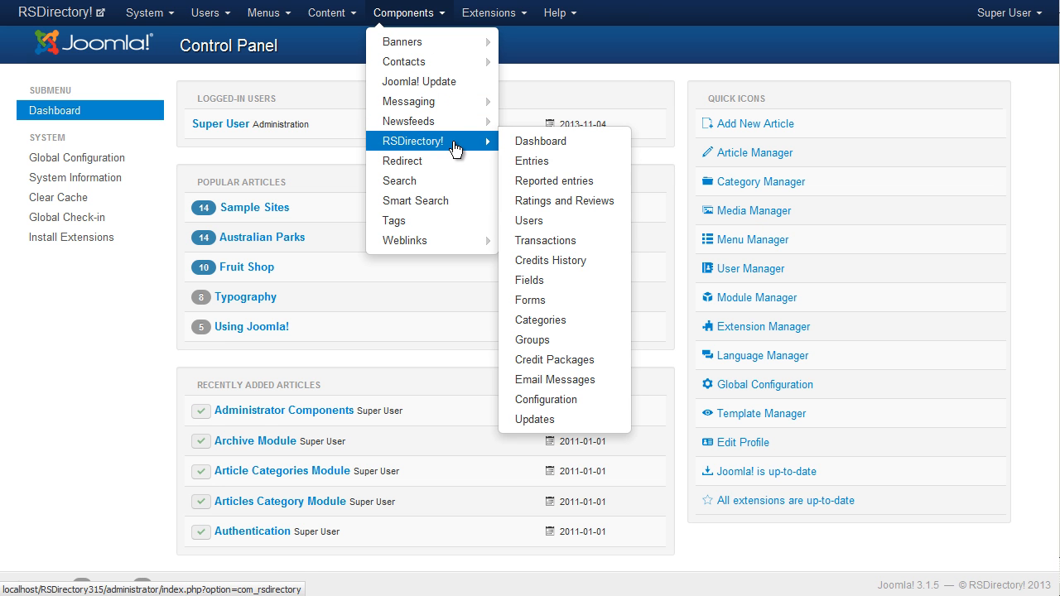
- Open the RSDirectory! entries list and examine its sort column, ordering direction and items-per-page options
click(452, 141)
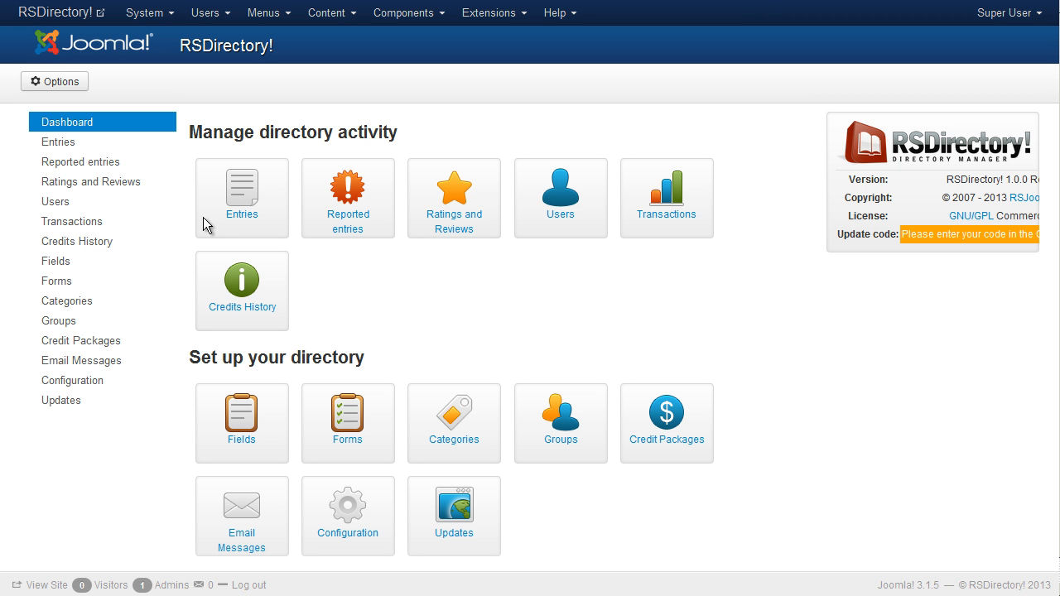
click(87, 146)
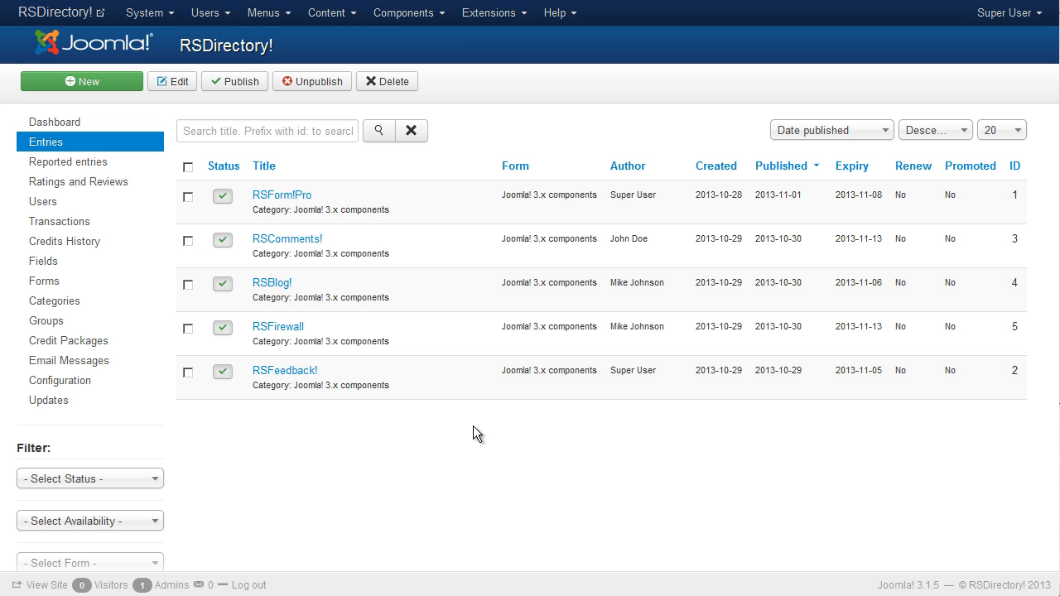
click(861, 133)
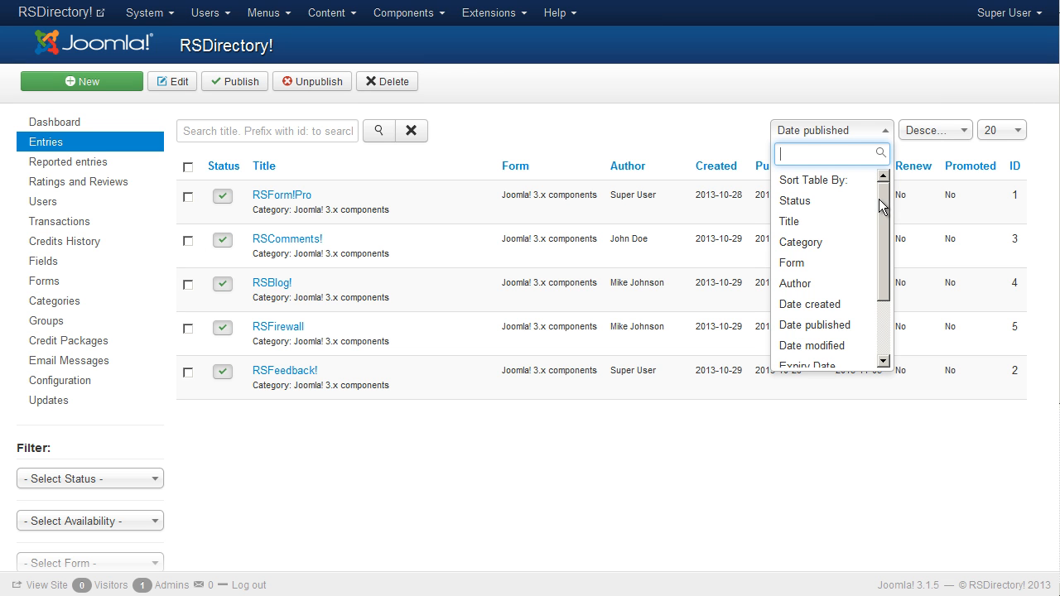
drag(880, 209, 883, 263)
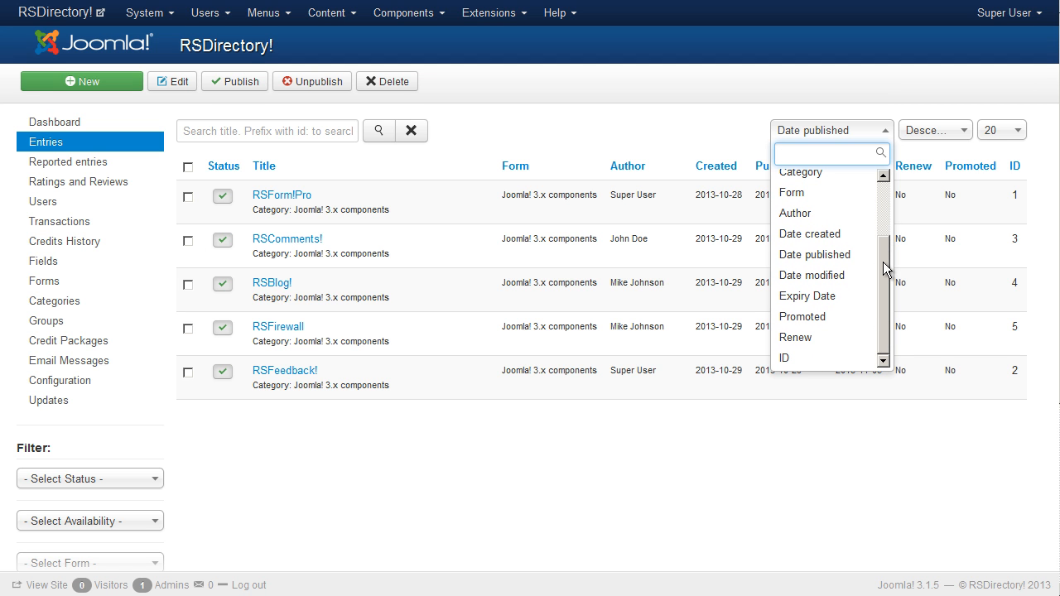
click(917, 88)
click(941, 136)
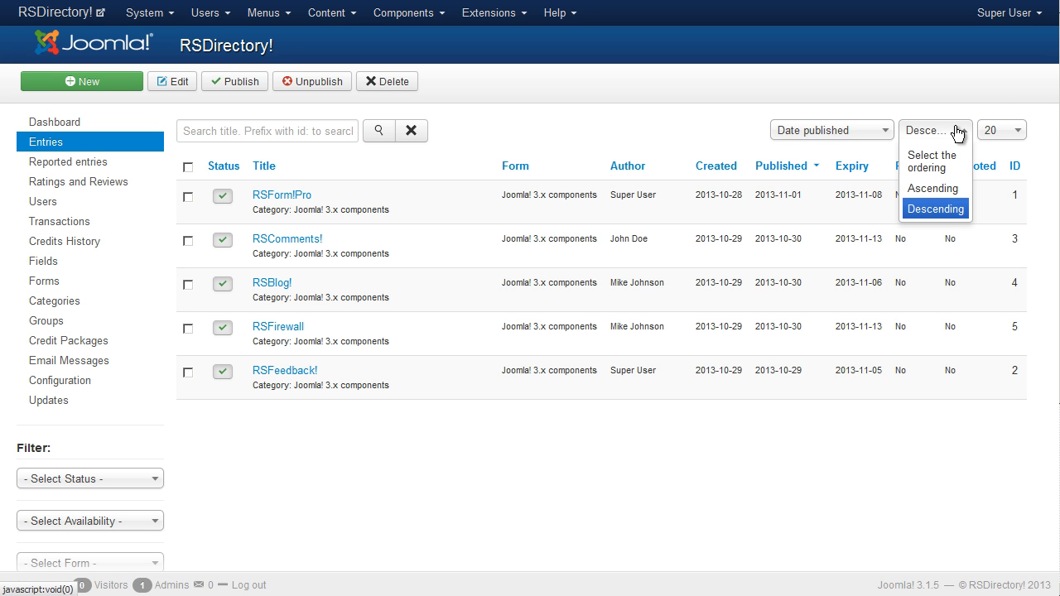
click(956, 134)
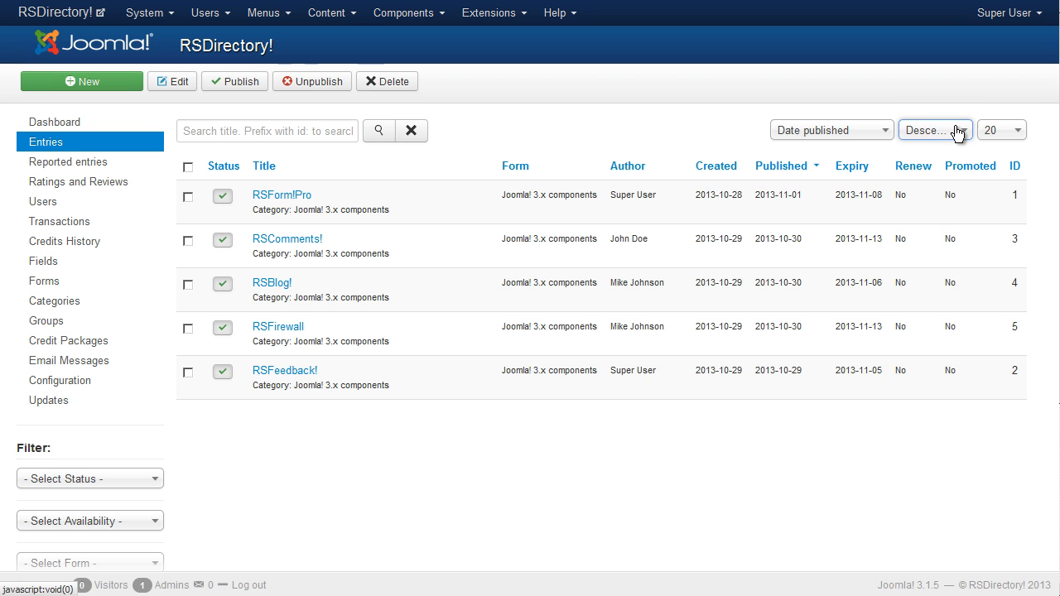
click(1017, 136)
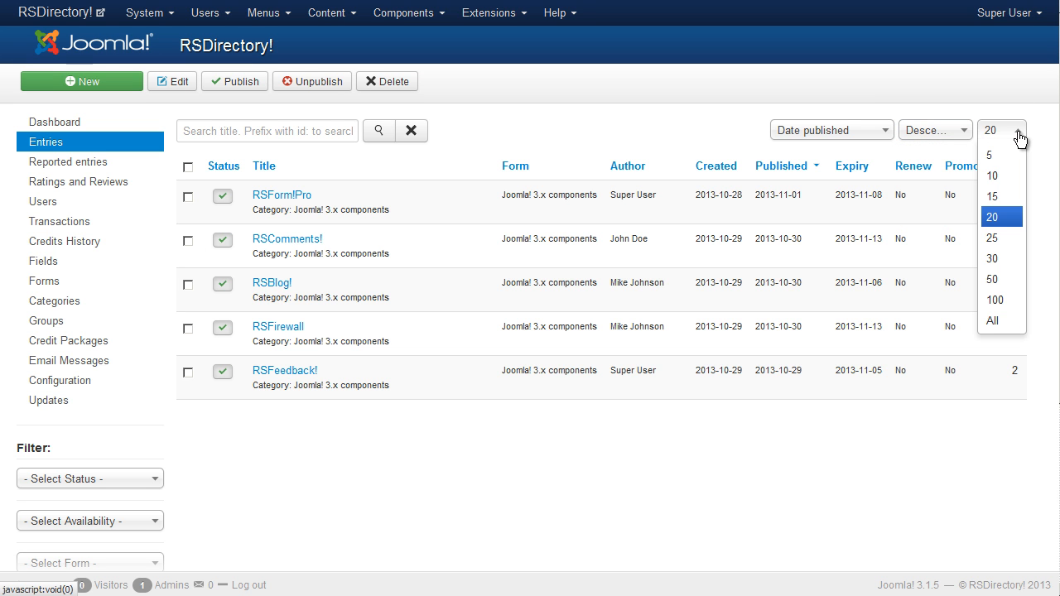
click(1018, 137)
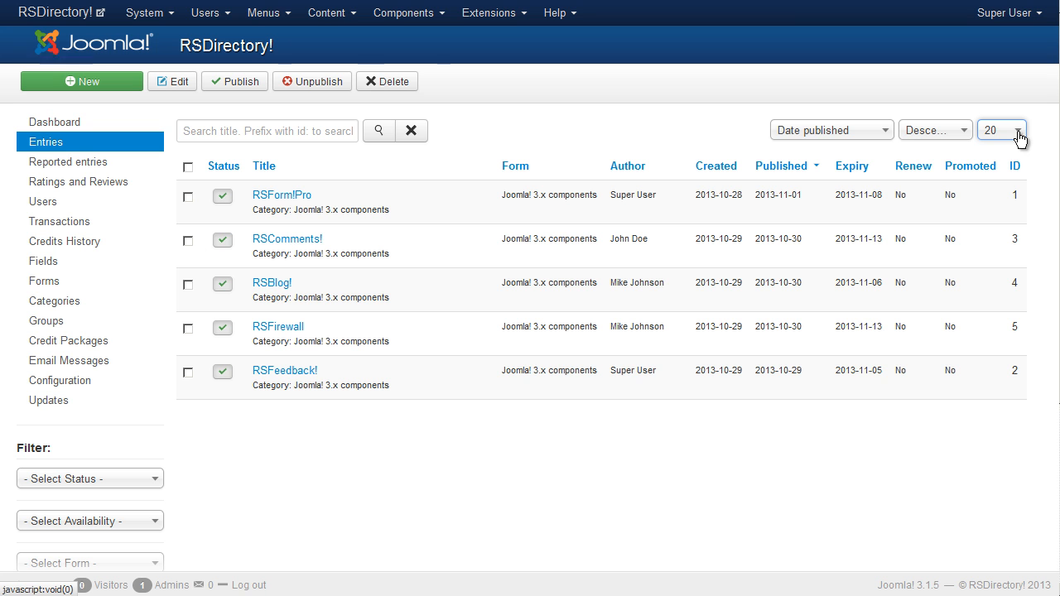
- Open the RSForm!Pro entry, review its fields down to the country and publishing settings, and close it without saving
click(286, 204)
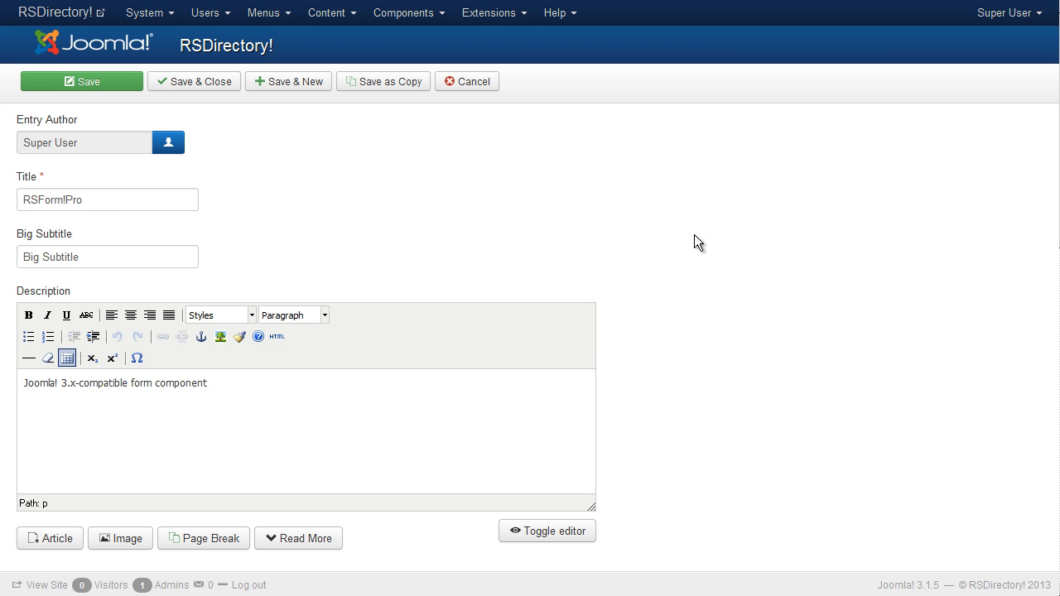
scroll(727, 225, down, 5)
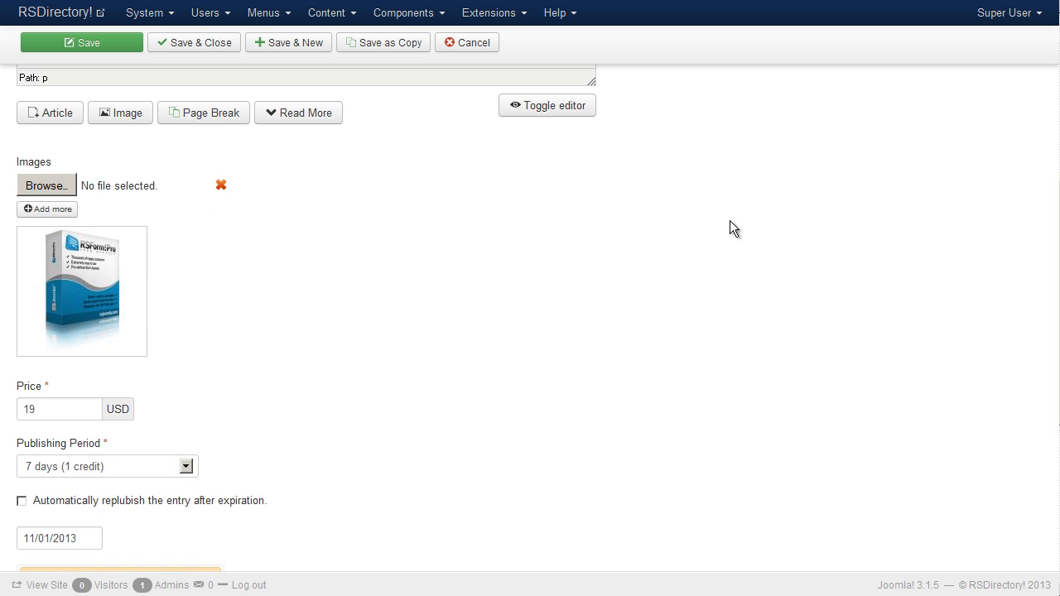
scroll(730, 220, down, 2)
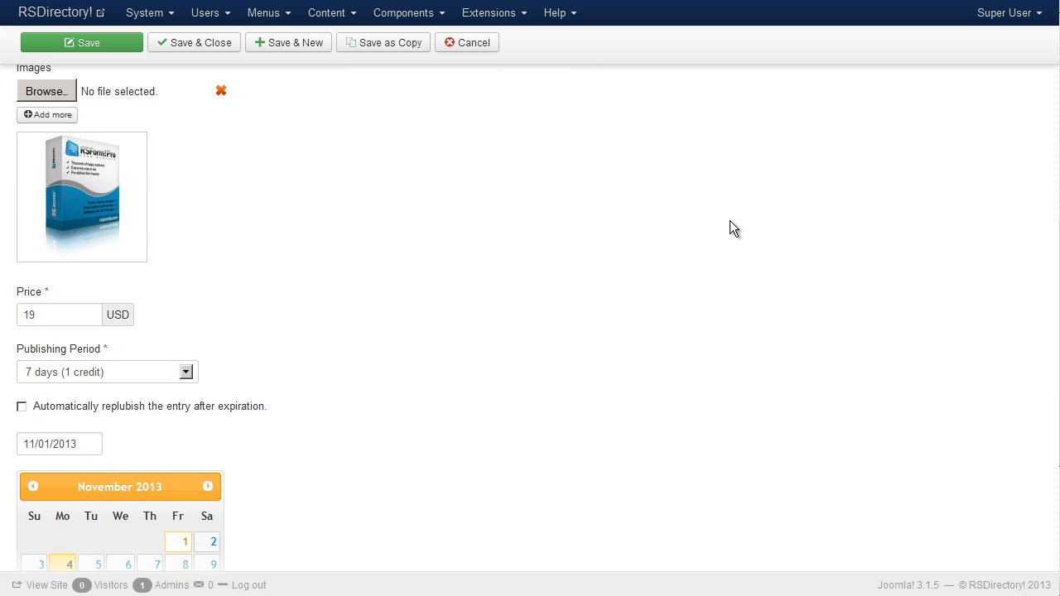
scroll(730, 228, down, 2)
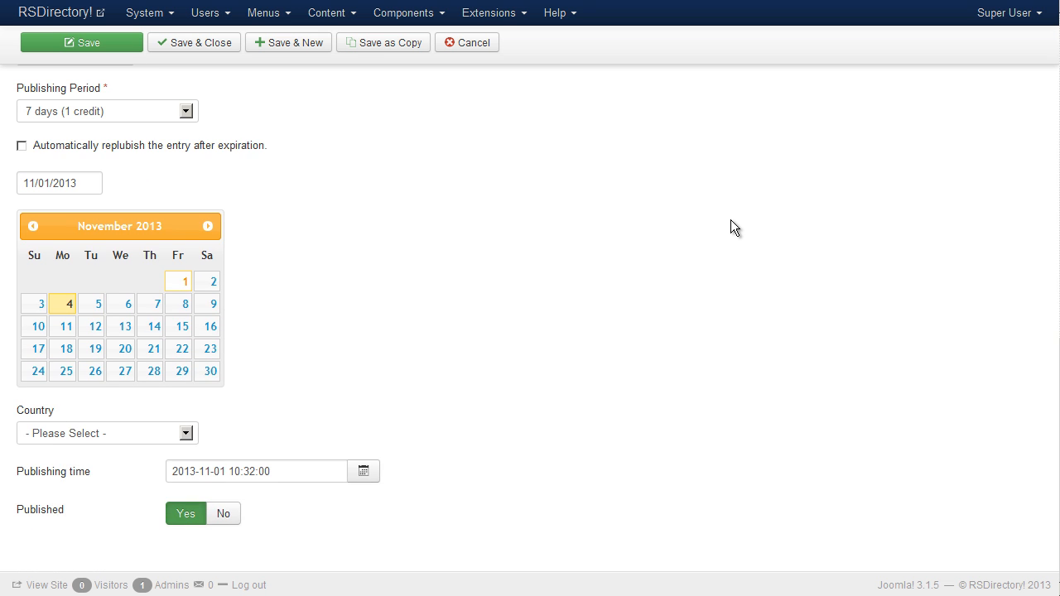
click(186, 434)
click(186, 433)
click(688, 372)
click(470, 48)
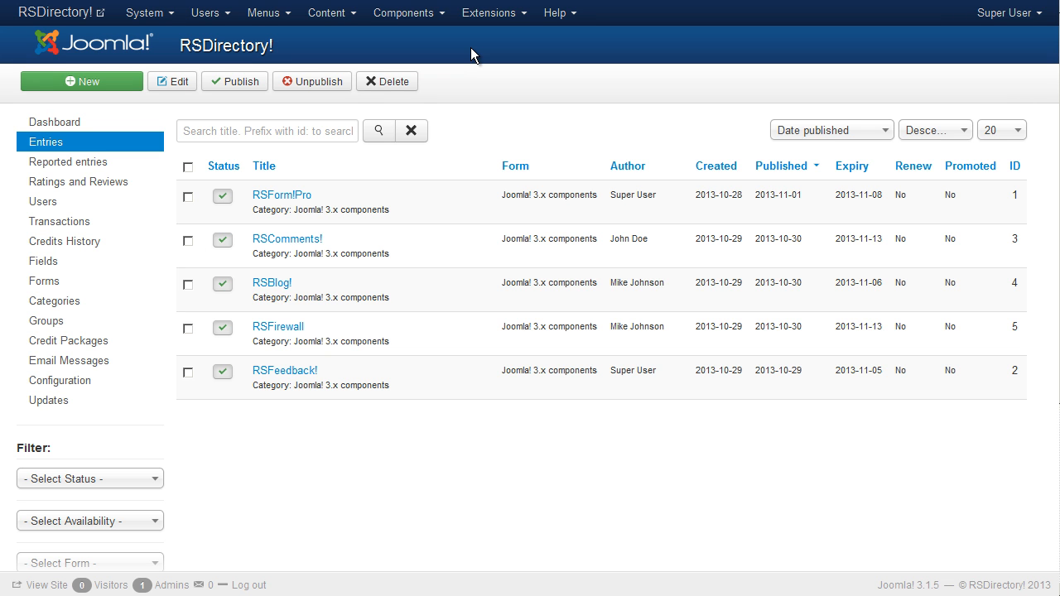
- In the RSDirectory! users list, set the Super User's credits to 100, save, and return to the list
click(94, 210)
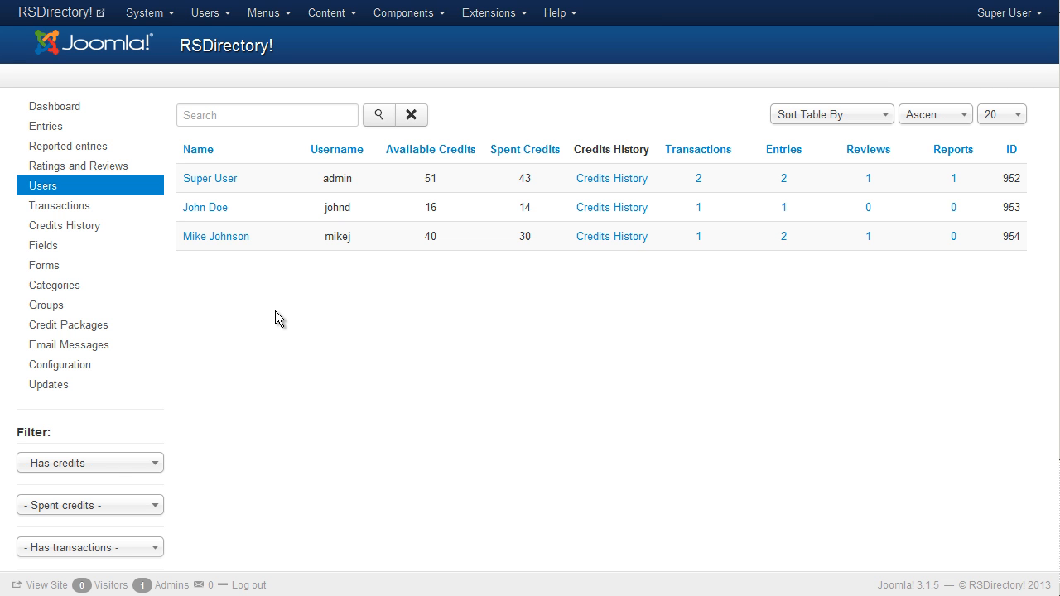
click(226, 179)
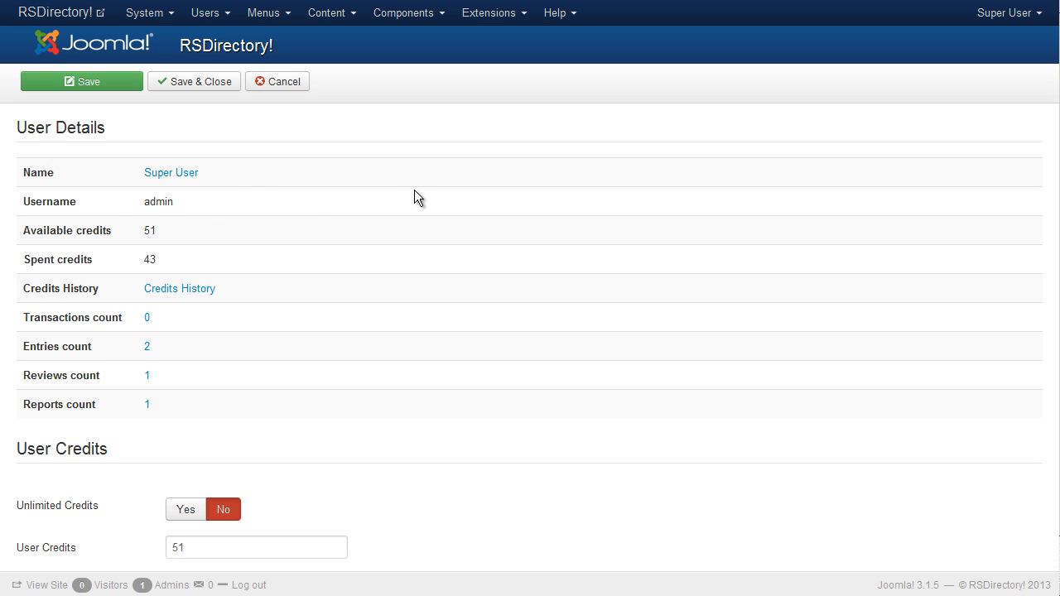
scroll(415, 195, down, 1)
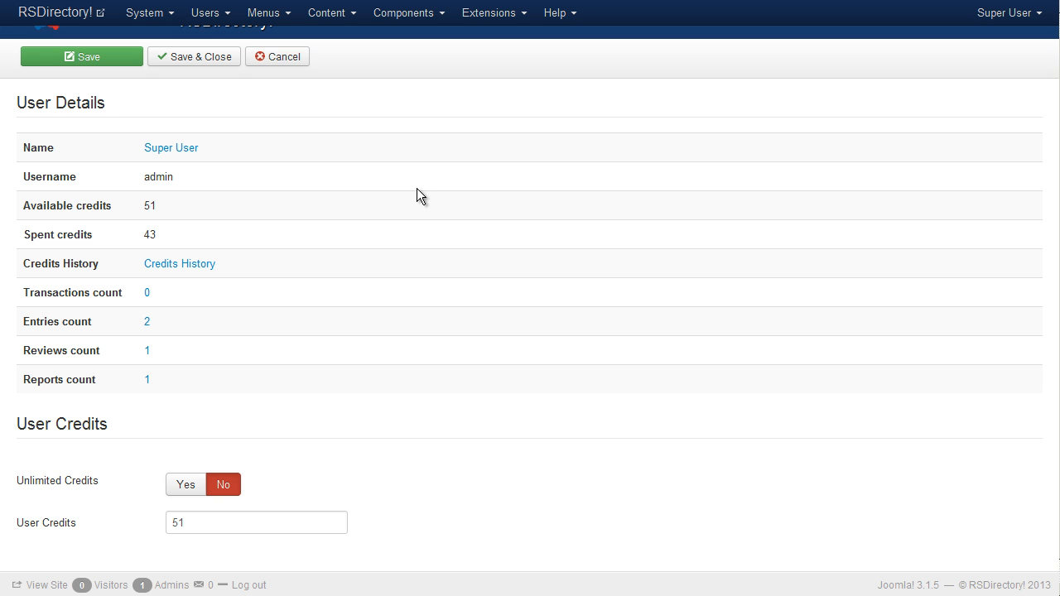
double_click(259, 520)
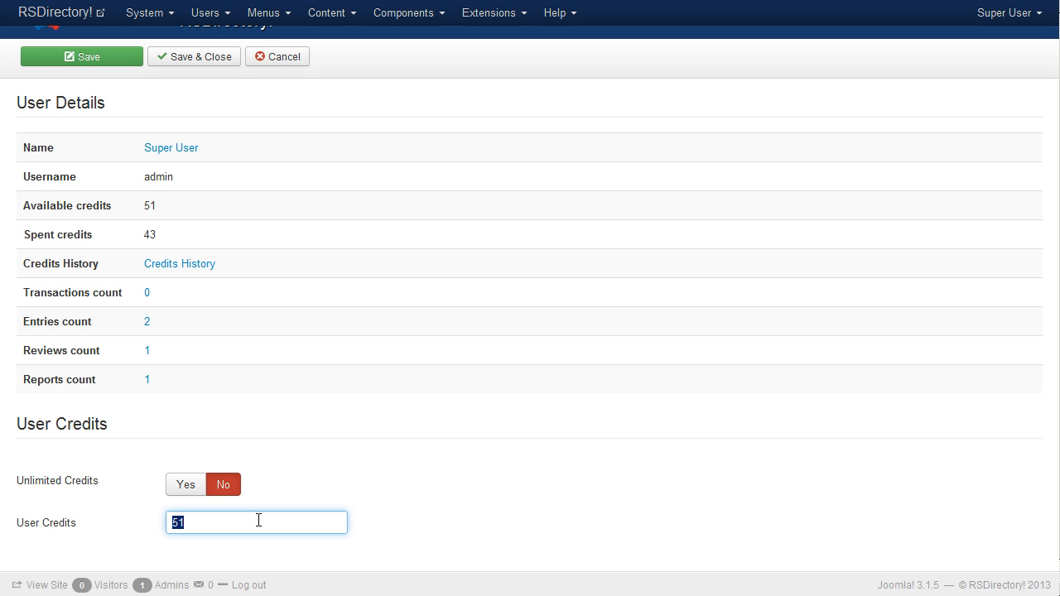
text(100)
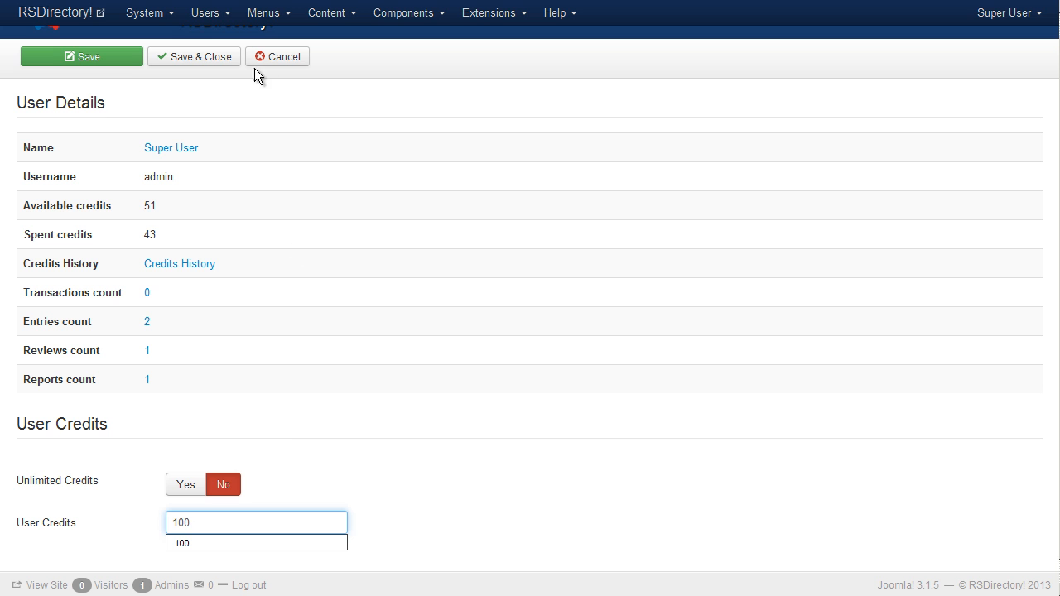
click(119, 66)
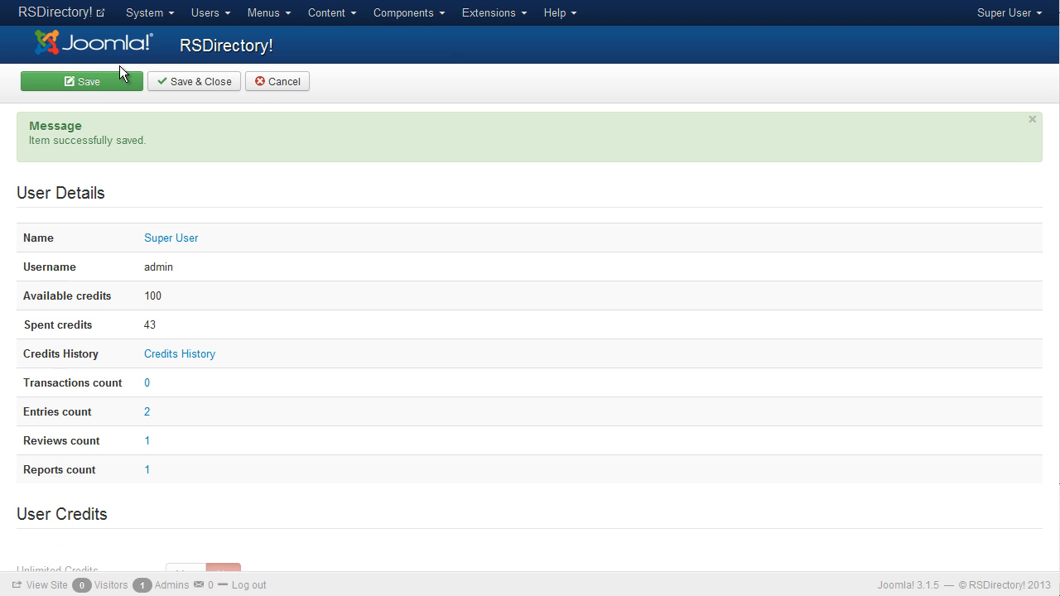
scroll(260, 196, down, 3)
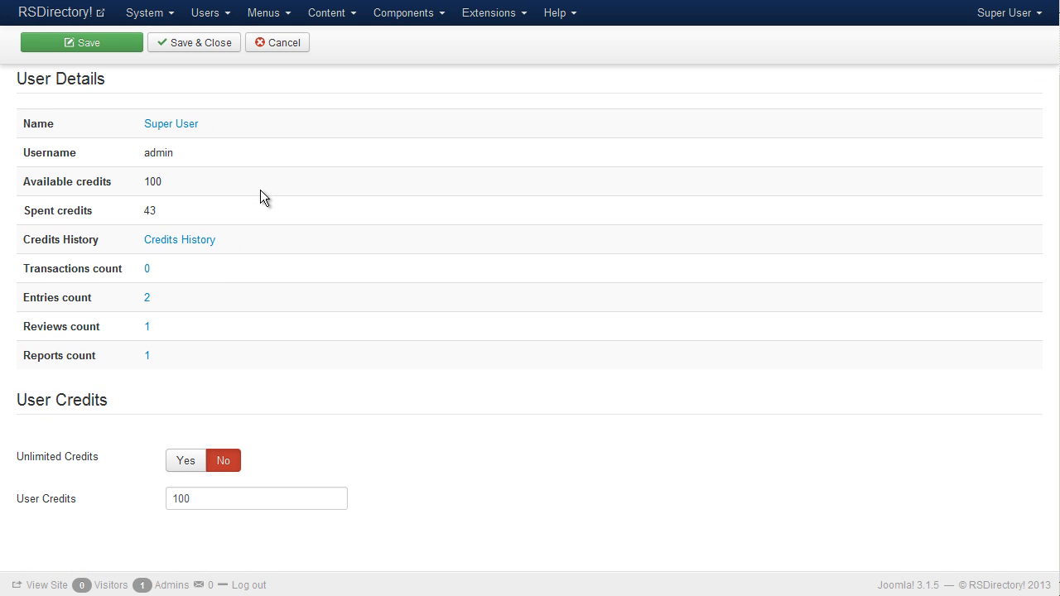
click(262, 46)
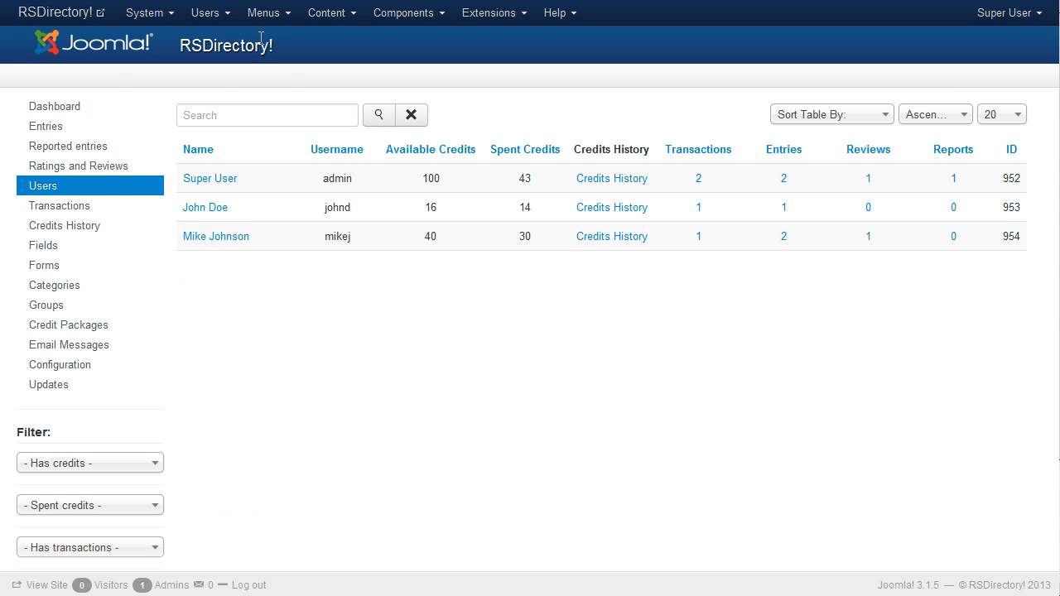
- Open the transactions list and examine the columns it can be sorted by, leaving the sorting as is
click(59, 205)
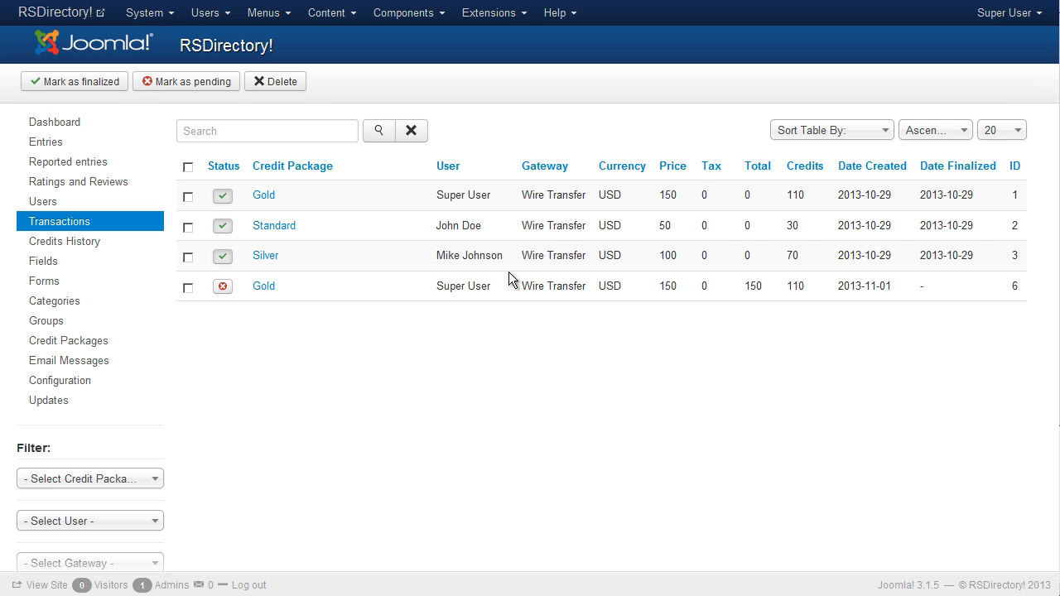
click(885, 133)
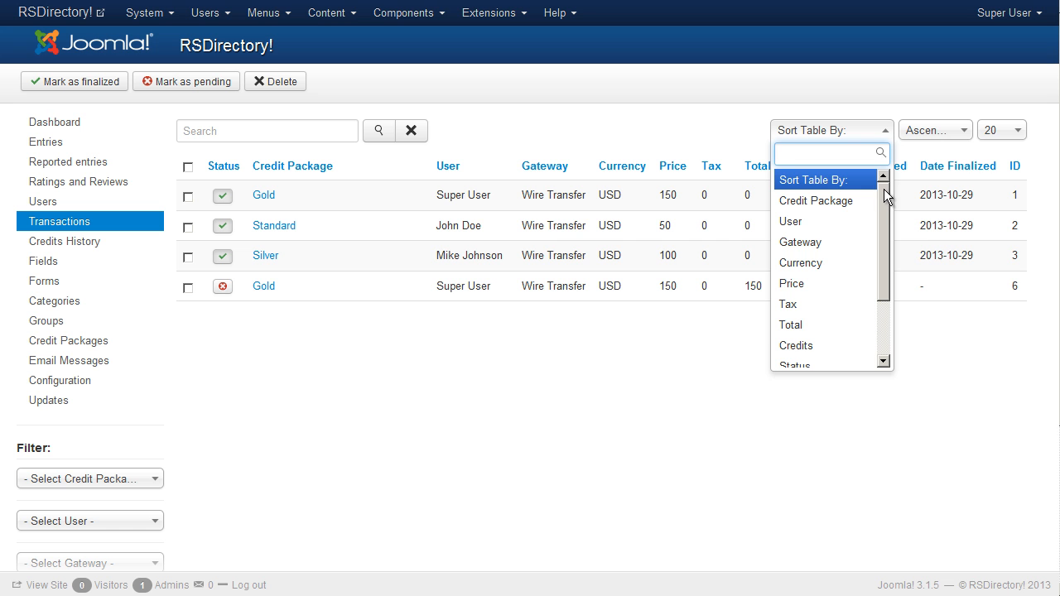
mouse_move(886, 197)
mouse_down()
mouse_move(885, 252)
mouse_move(896, 189)
mouse_up()
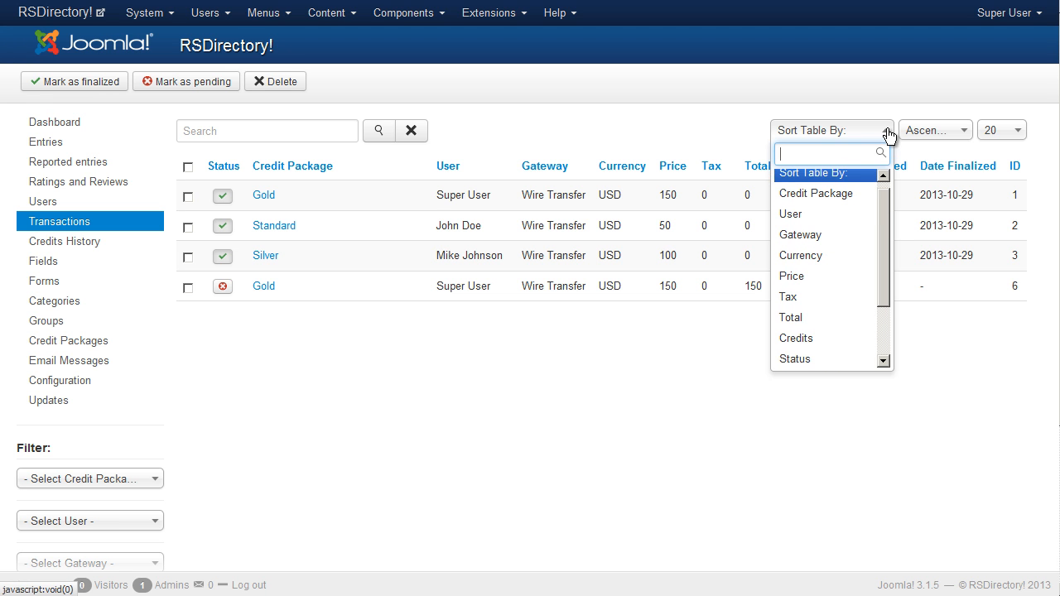
click(889, 135)
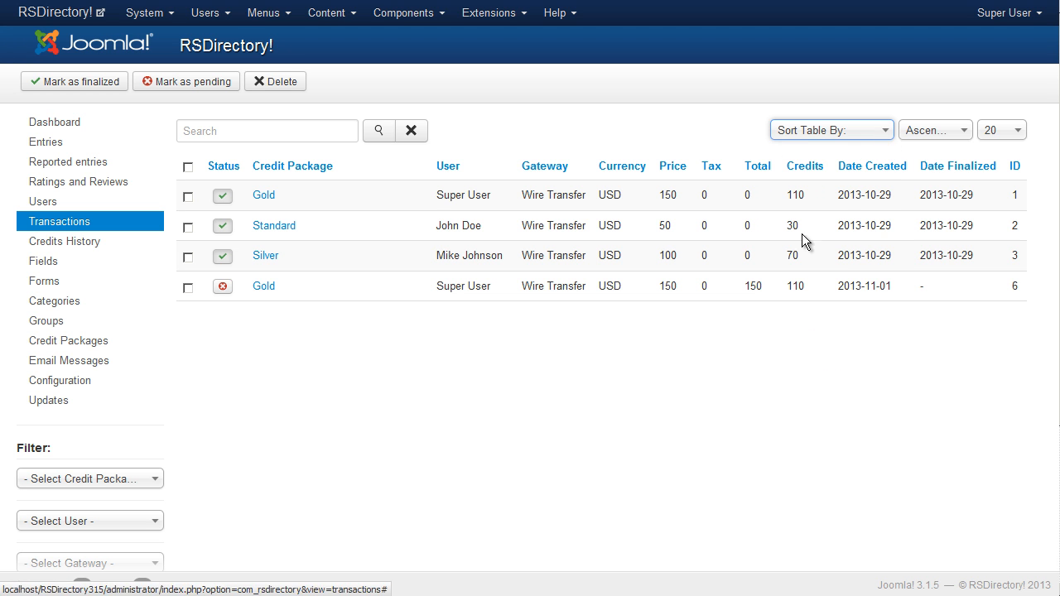
click(708, 368)
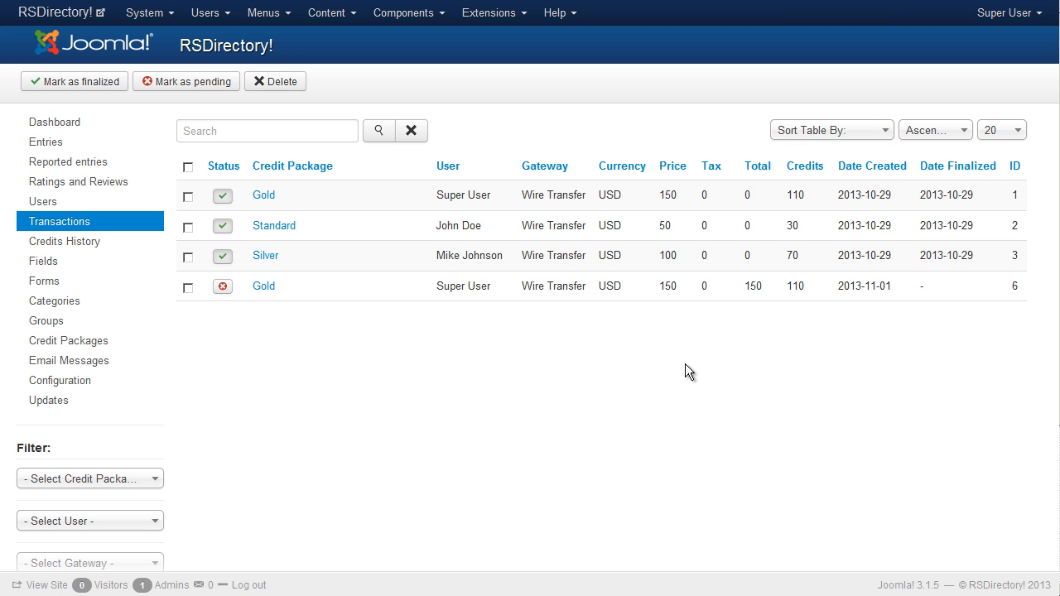
- Mark the pending Gold credit package transaction as finalized
click(188, 289)
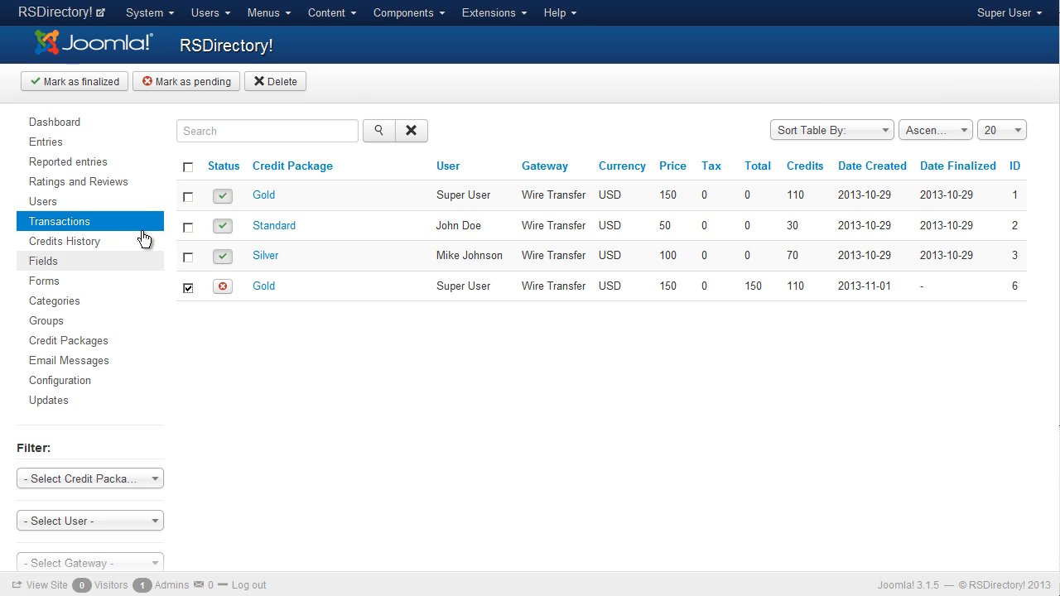
click(105, 86)
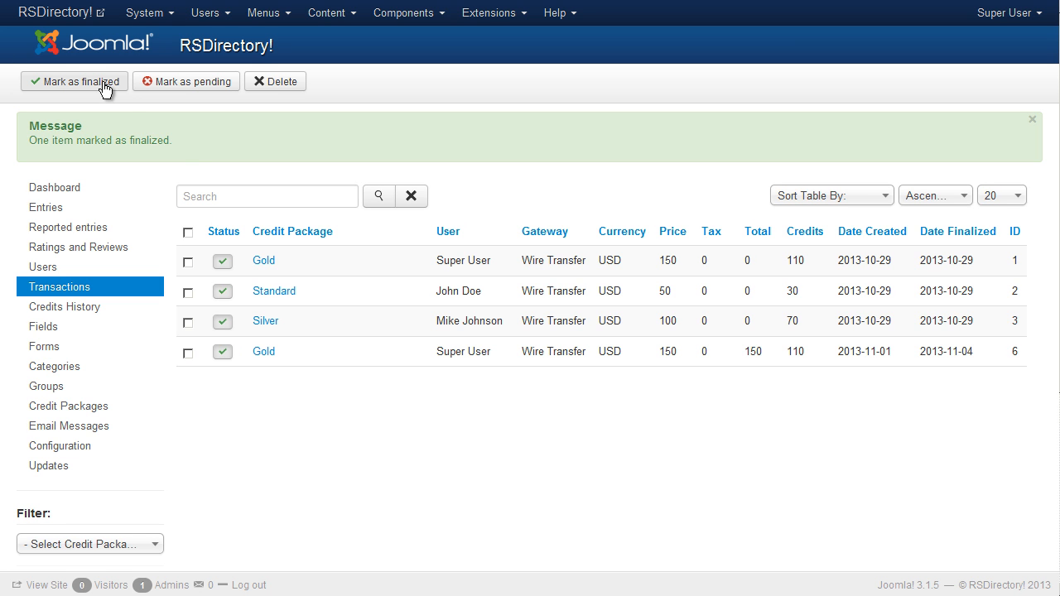
triple_click(191, 143)
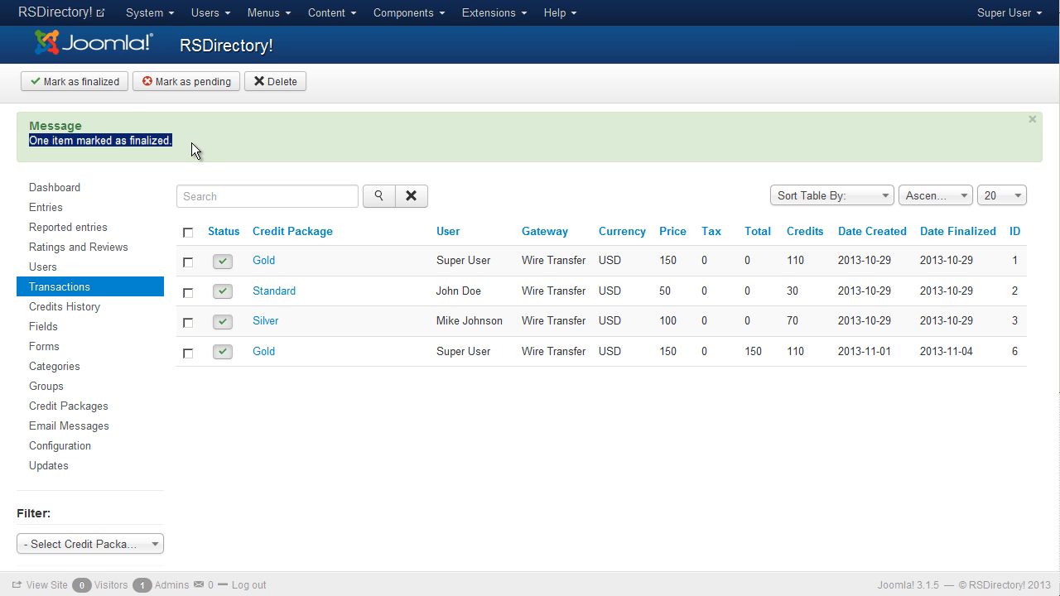
click(330, 137)
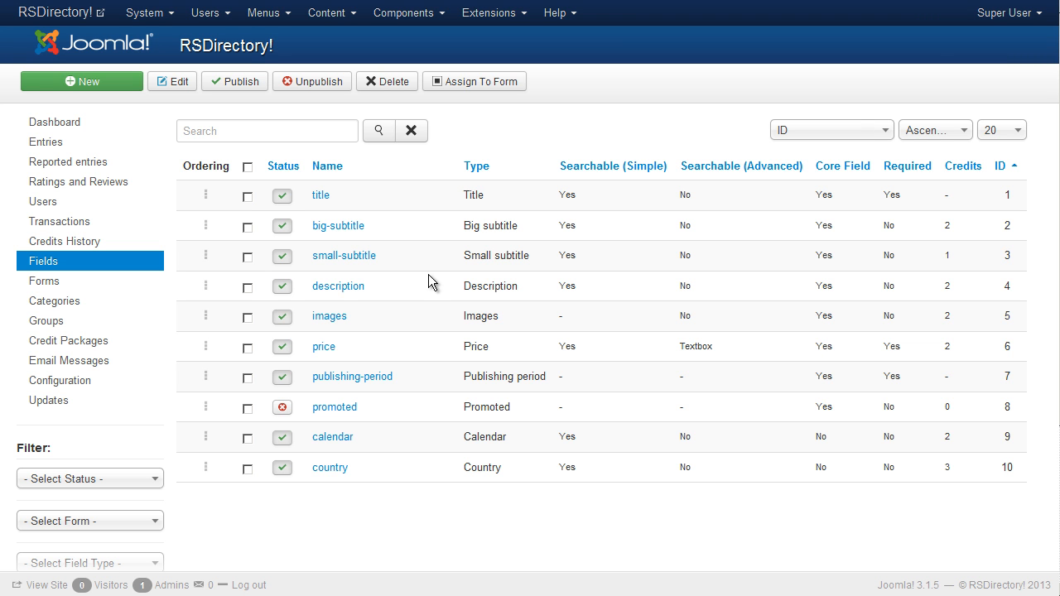
- Open the title field from the fields list and review its general settings, including the help text position options
click(320, 197)
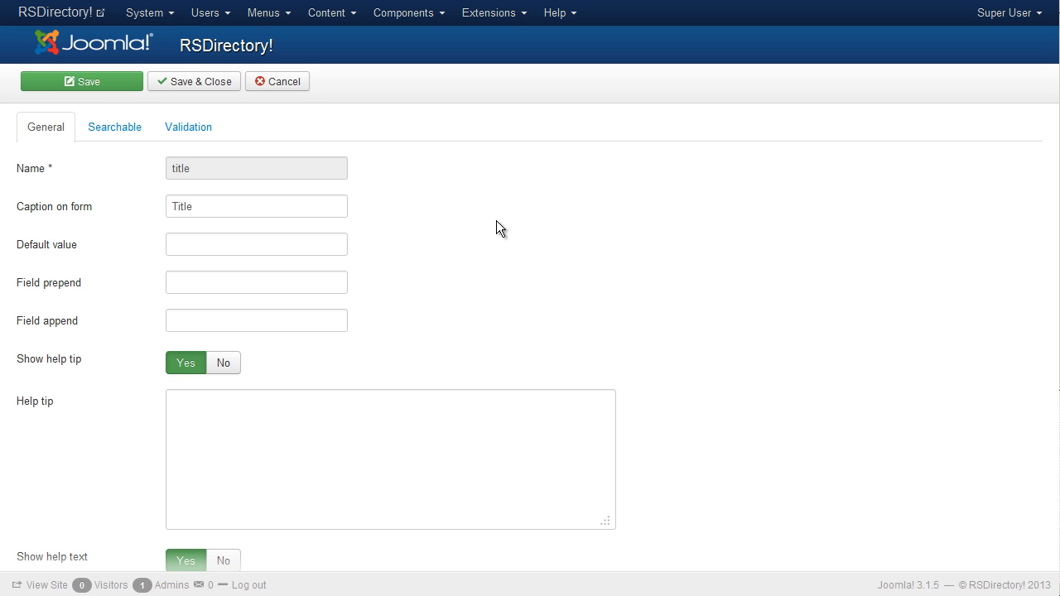
scroll(497, 221, down, 3)
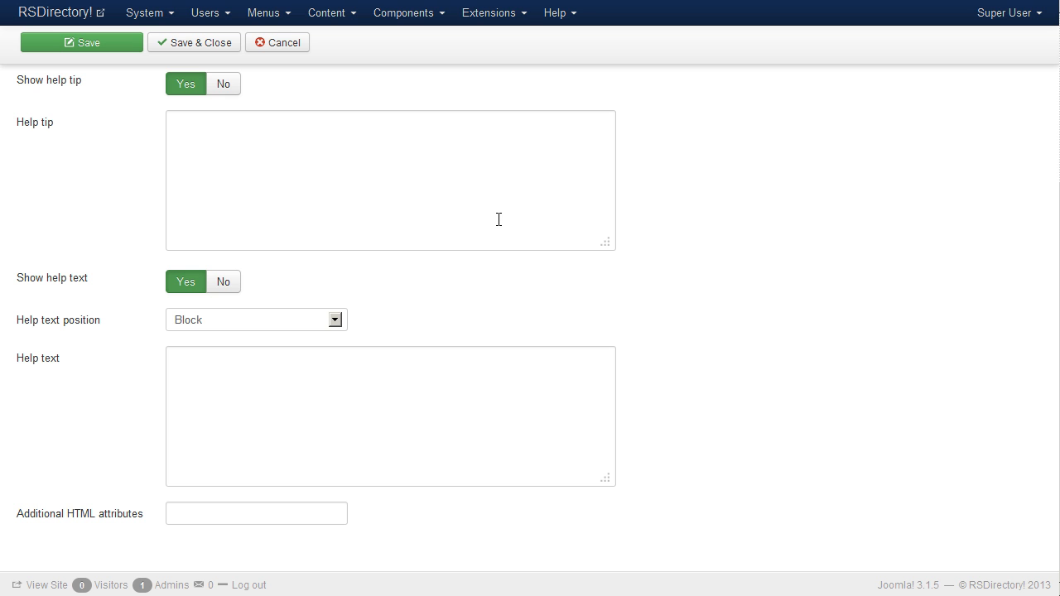
click(335, 323)
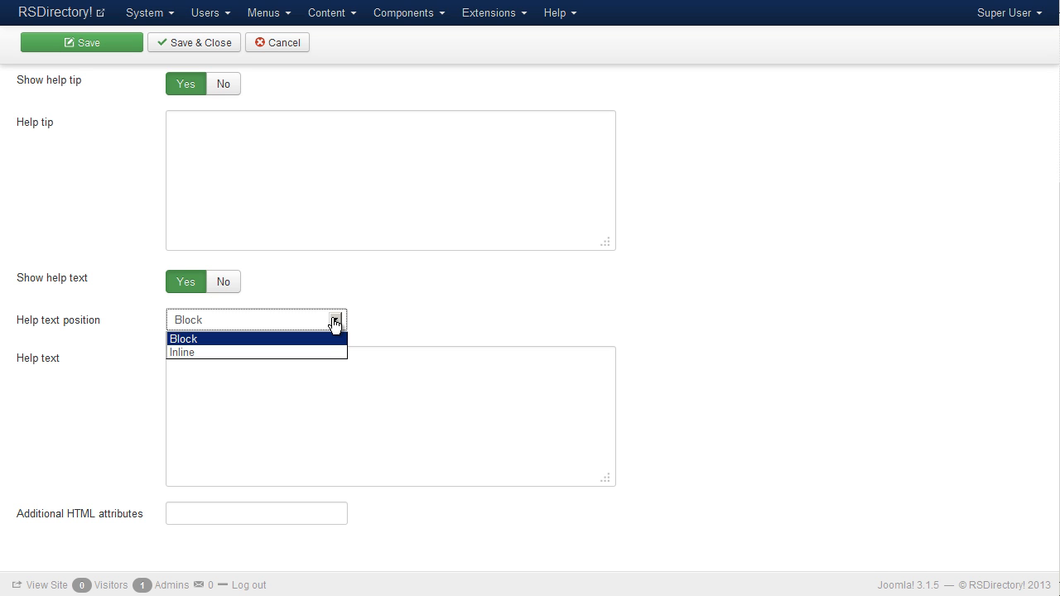
click(335, 323)
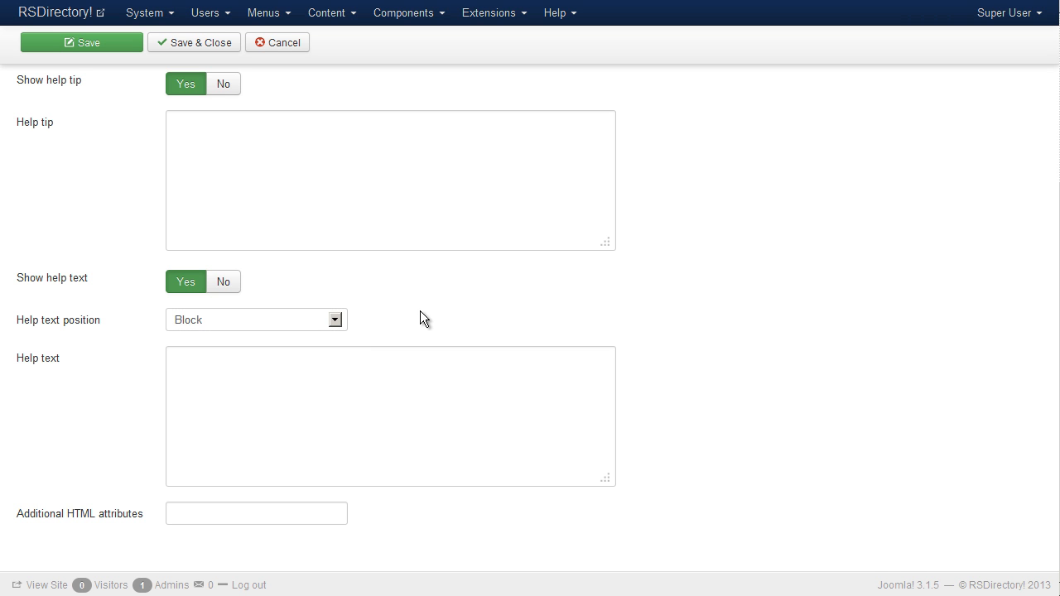
scroll(420, 311, up, 4)
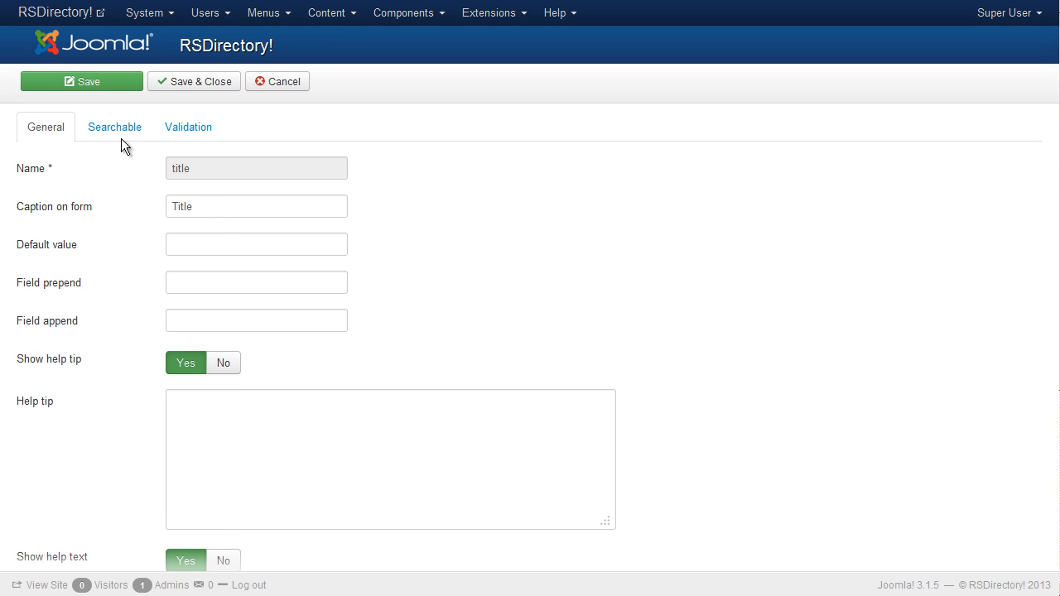
- Make the title field available in advanced search as a Textbox with the condition type Starting with value
click(114, 132)
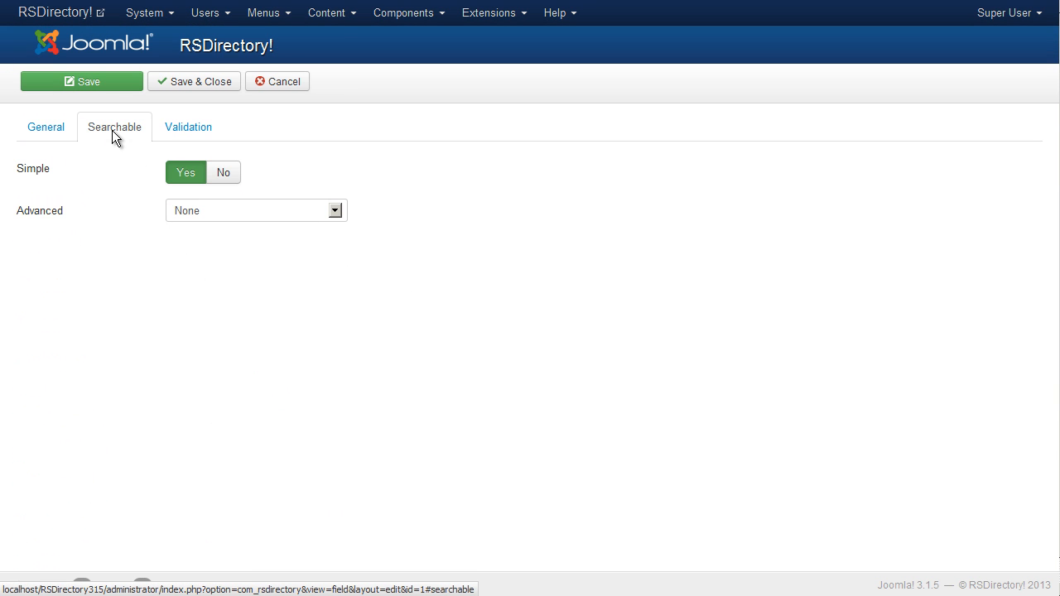
mouse_move(41, 176)
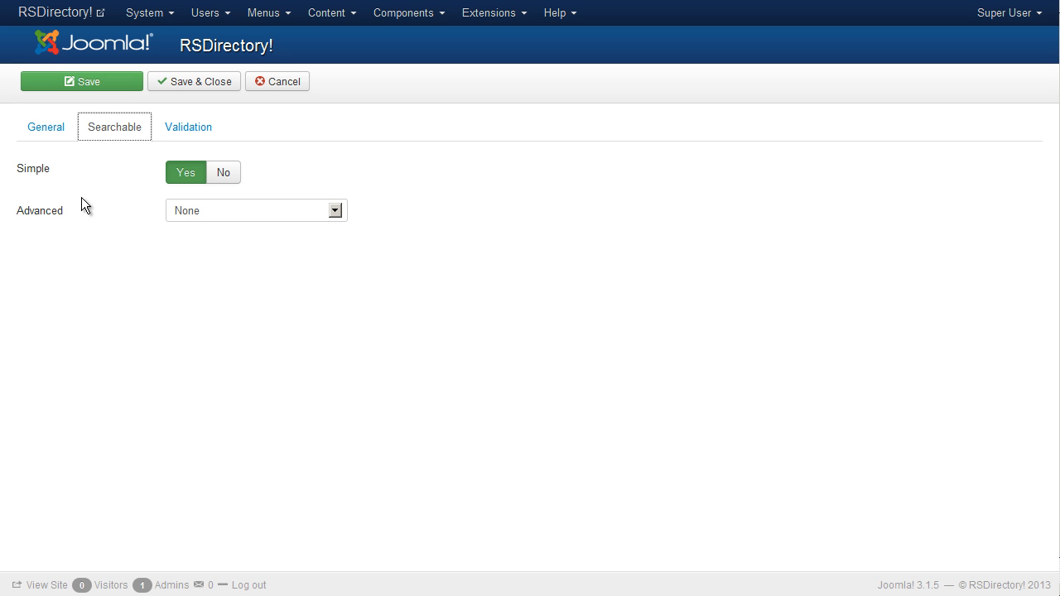
mouse_move(56, 218)
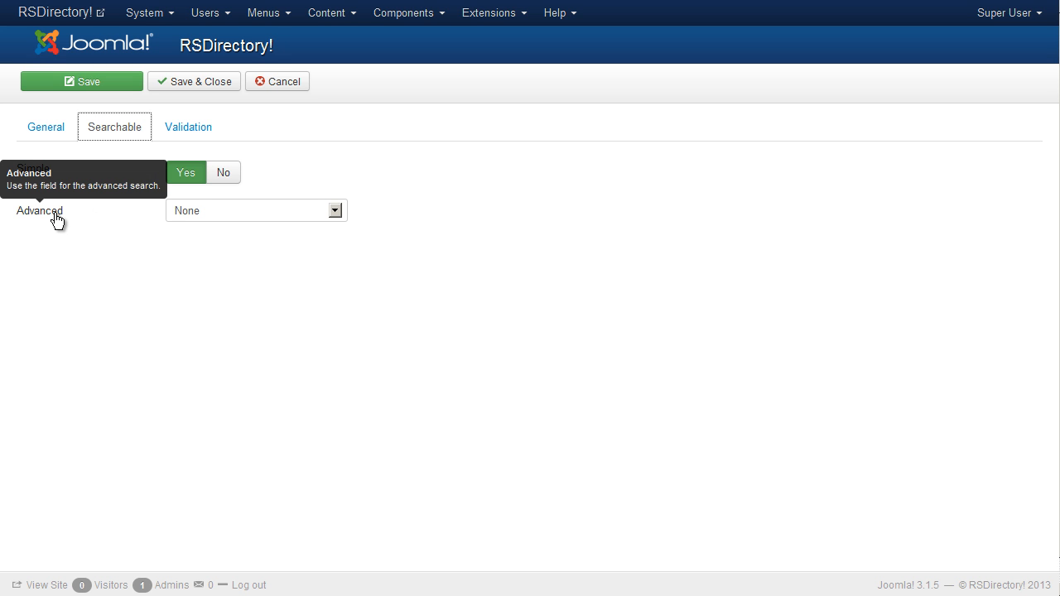
click(230, 220)
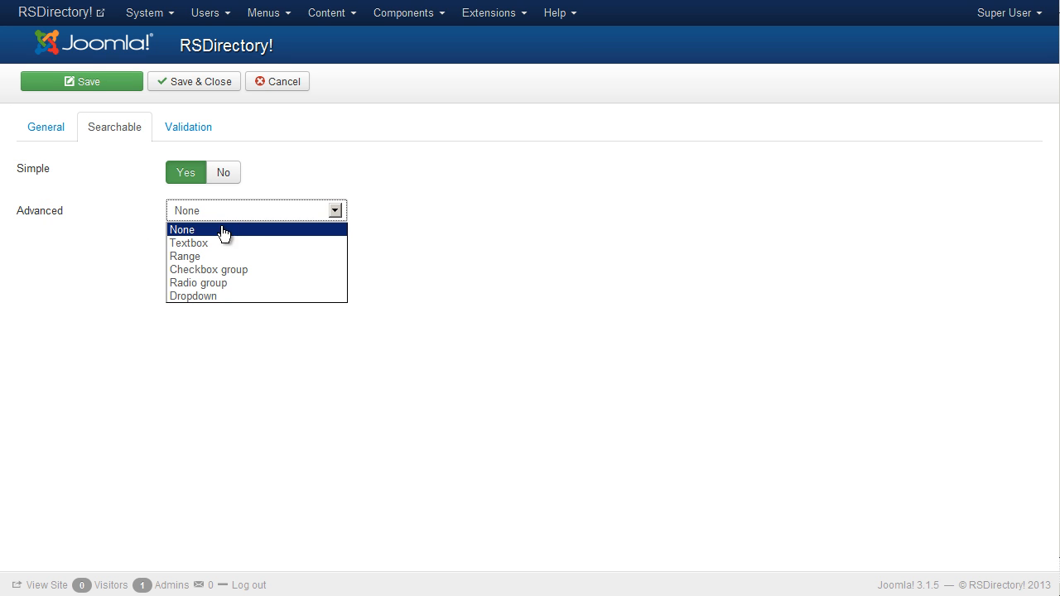
click(217, 243)
click(455, 243)
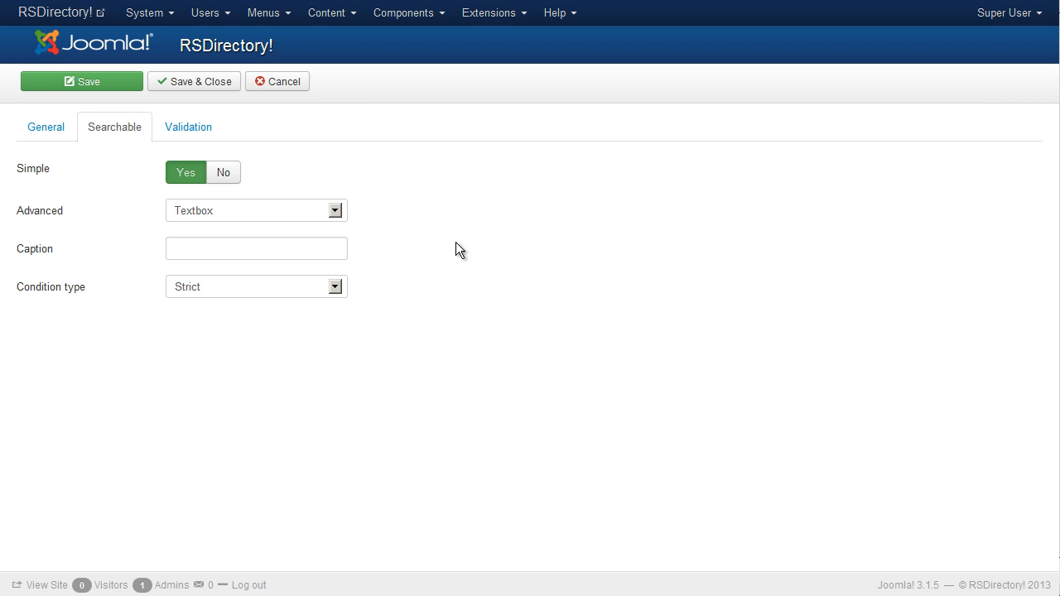
click(338, 290)
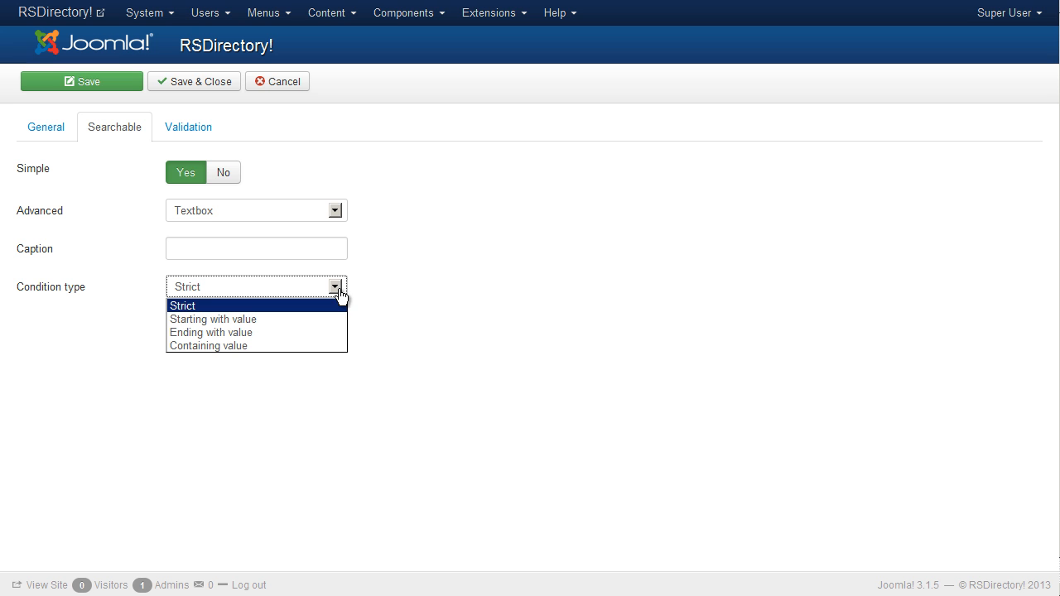
click(308, 319)
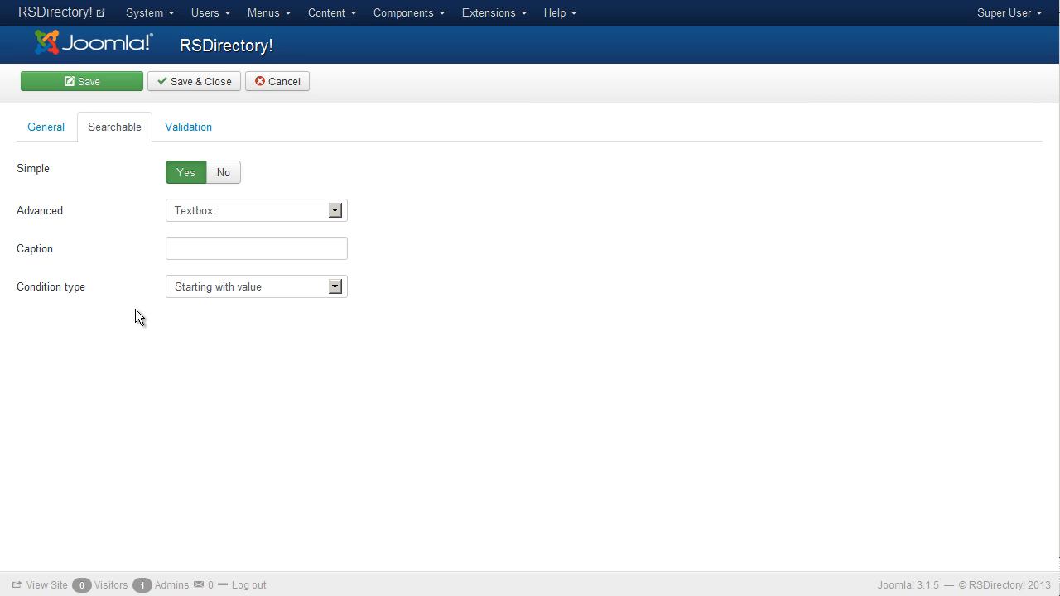
mouse_move(73, 296)
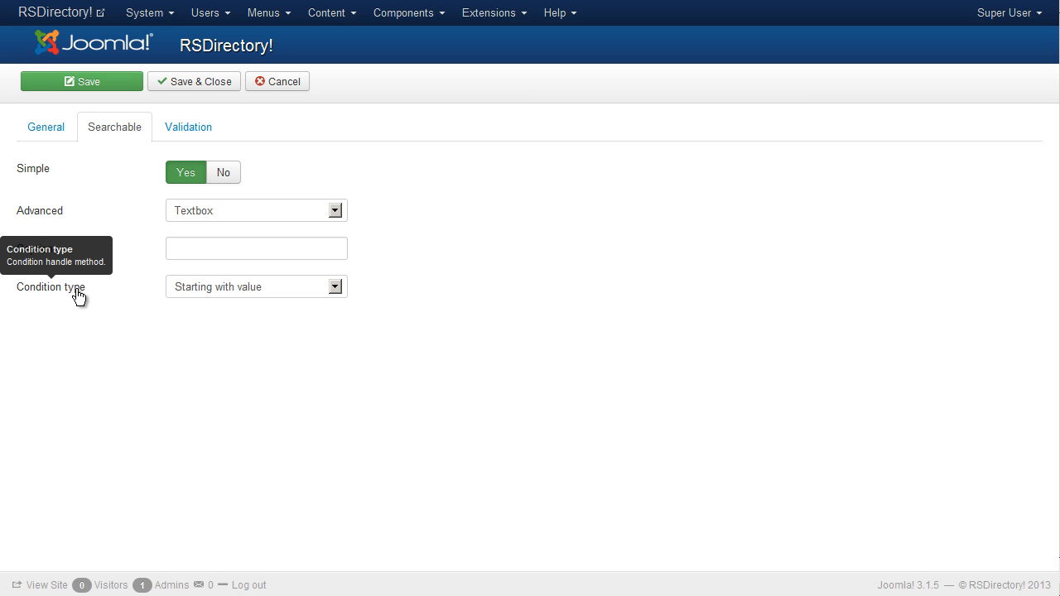
- Set the title field's default validation rule to Alphanumeric with "_" as an extra accepted character, and save and close the field
click(198, 133)
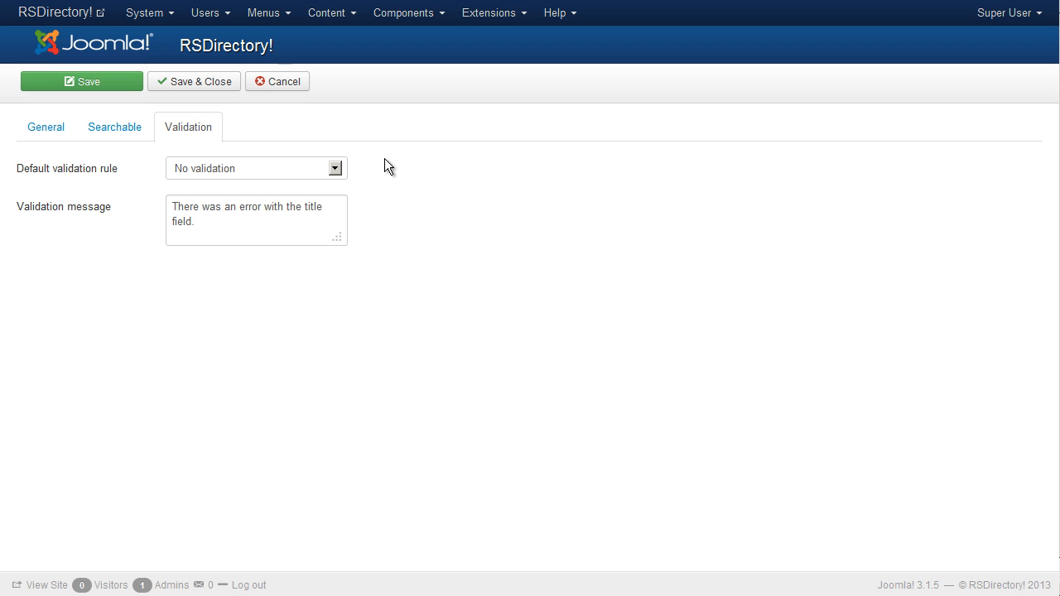
click(335, 170)
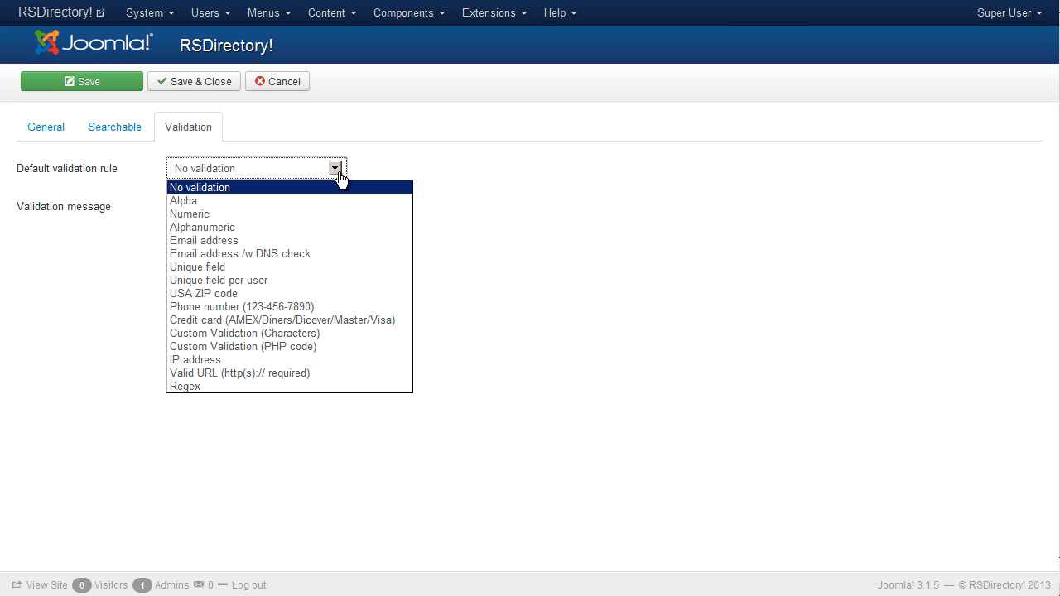
click(336, 228)
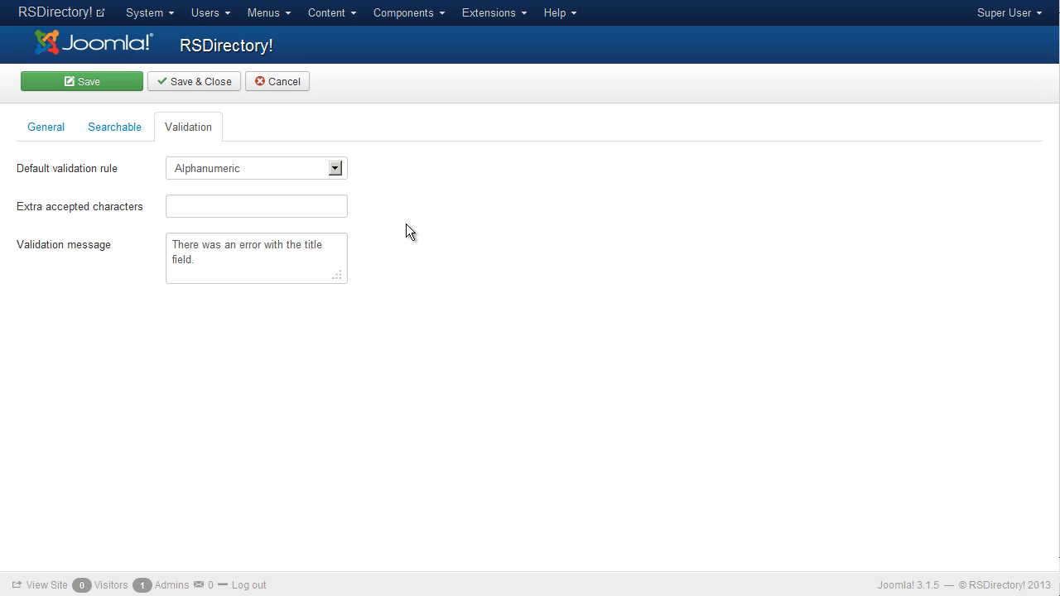
click(307, 204)
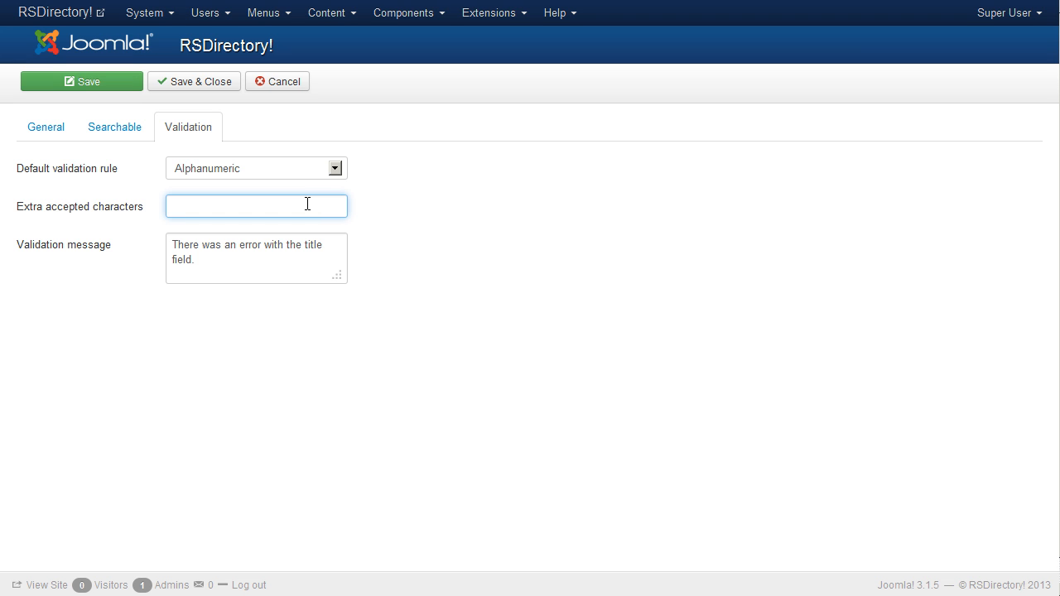
click(765, 314)
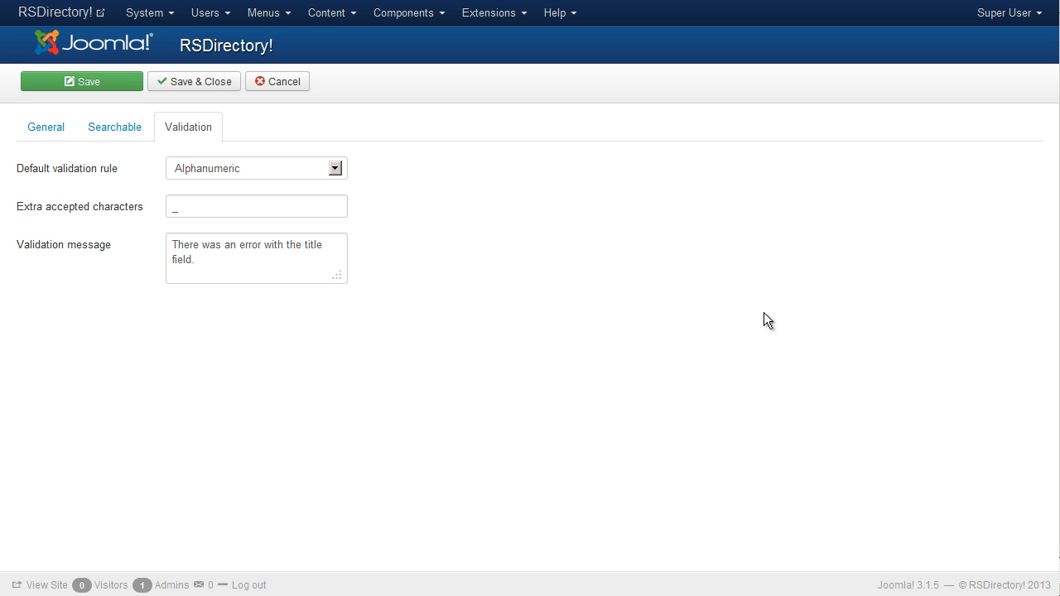
click(210, 86)
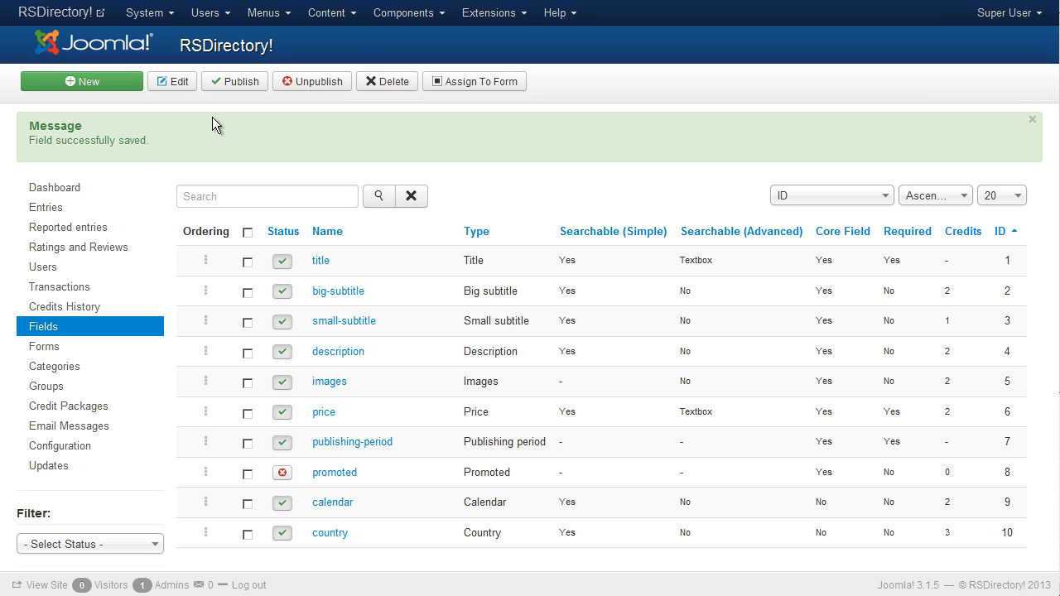
- Open the Joomla! 3.x components form and exclude the country and calendar fields from its form fields
click(74, 355)
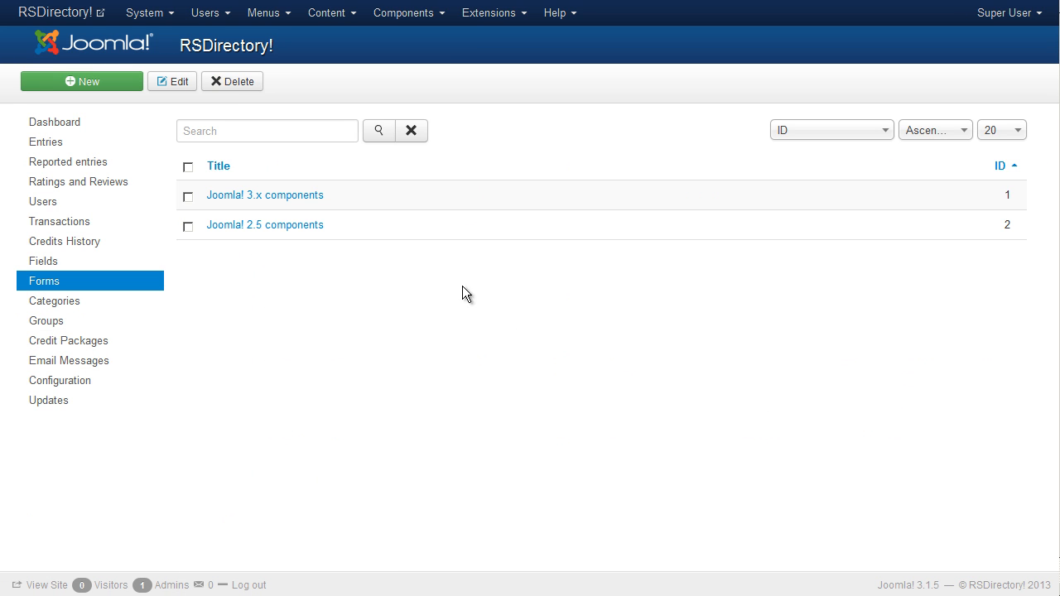
click(295, 195)
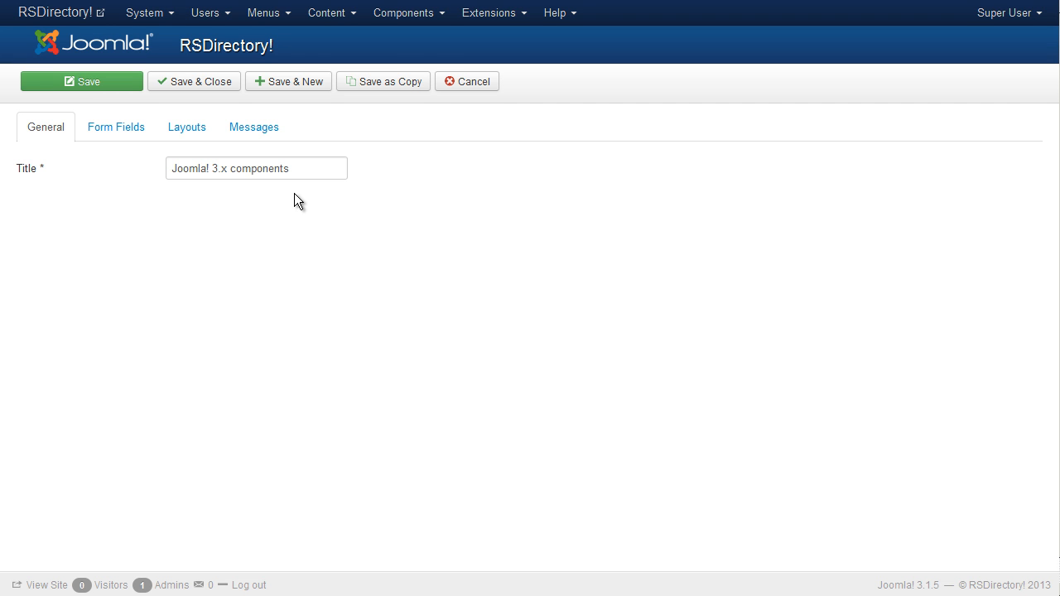
click(126, 137)
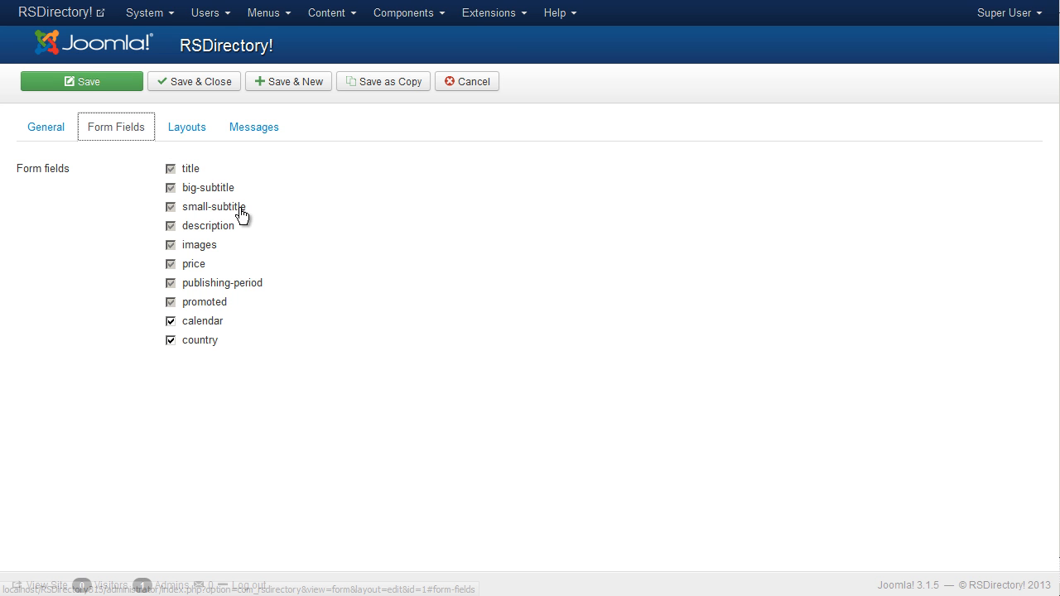
click(205, 345)
click(214, 324)
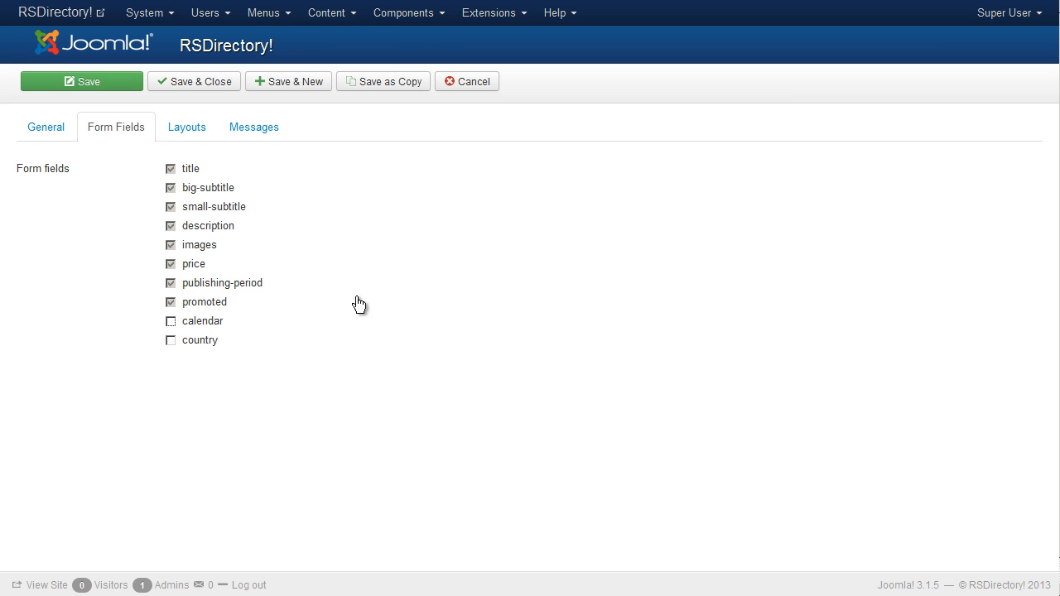
- In the form's listing general layout, enable the big subtitle template and leave the title template disabled
click(189, 131)
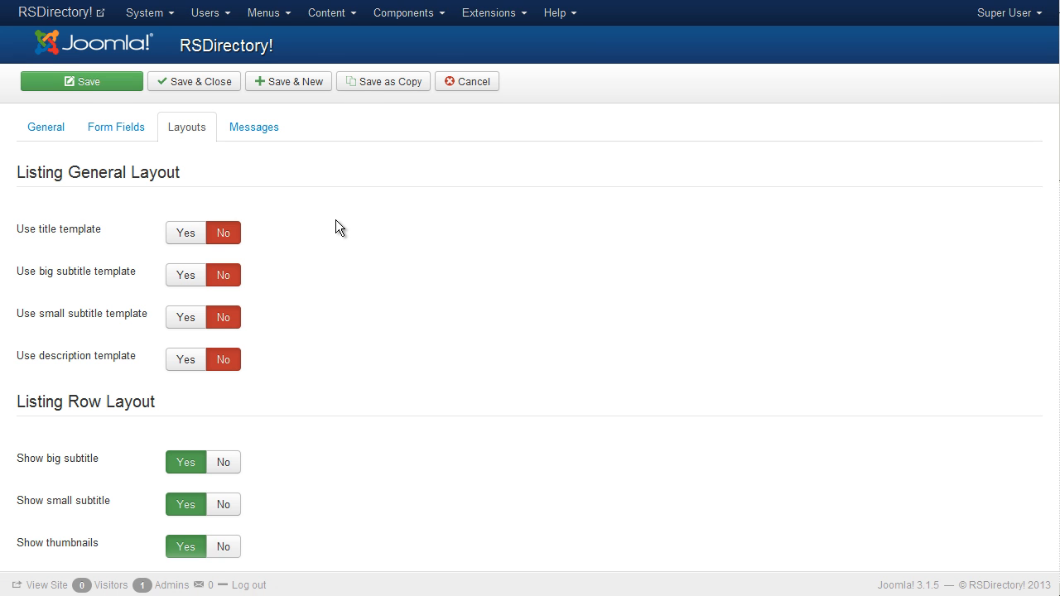
click(183, 234)
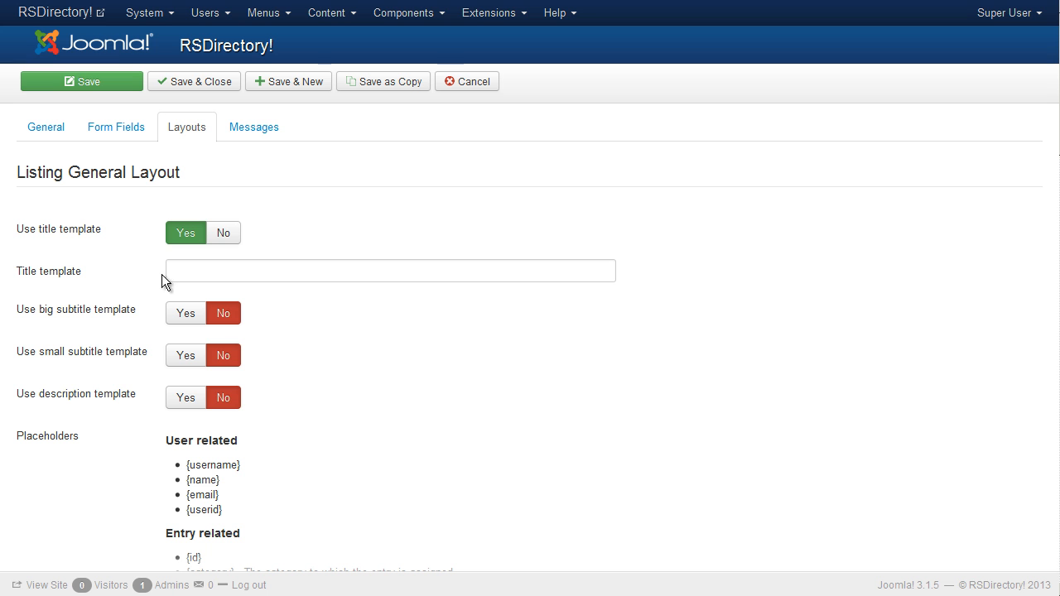
click(225, 235)
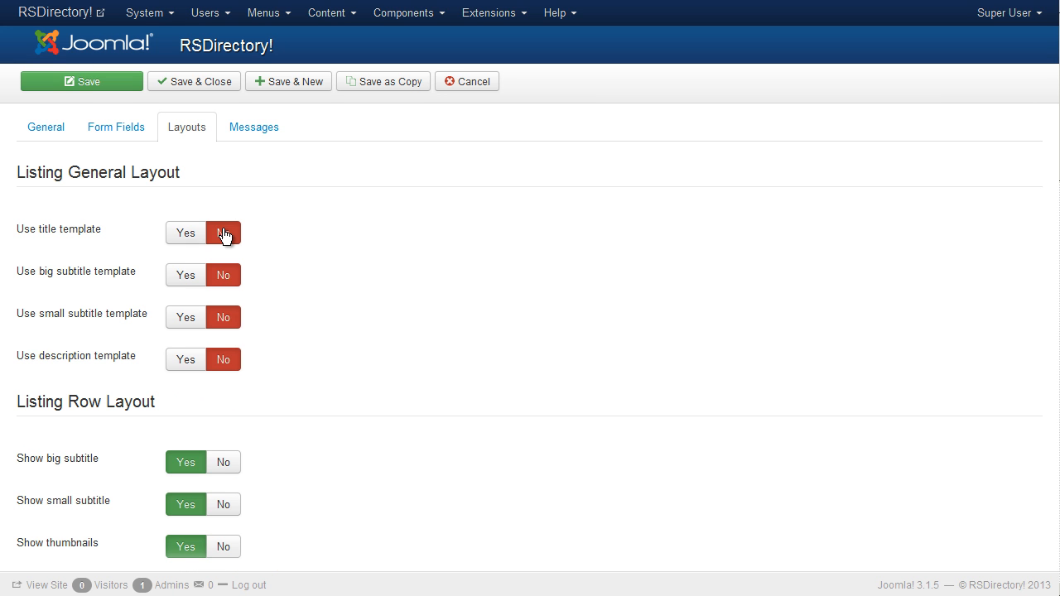
click(186, 281)
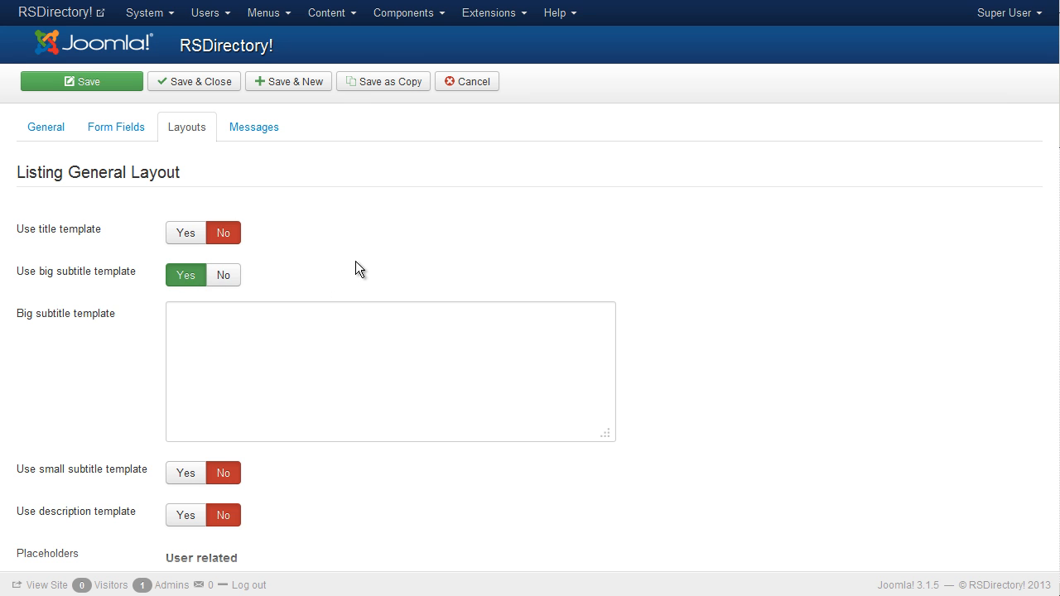
- Fill the big subtitle template with the {username} and {name} placeholders on separate lines
scroll(356, 264, down, 3)
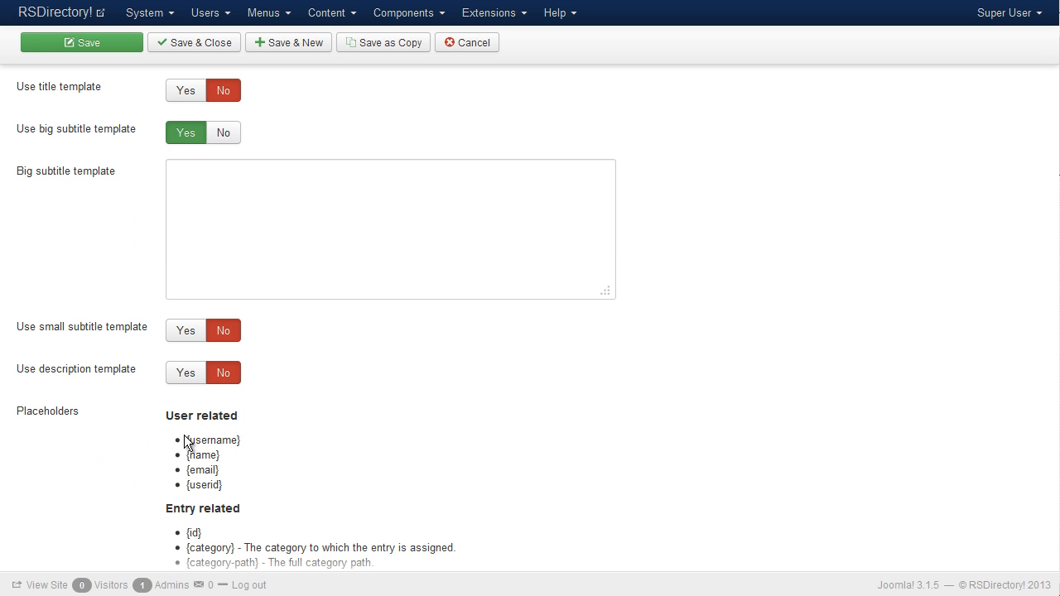
drag(184, 440, 253, 443)
key(ctrl+c)
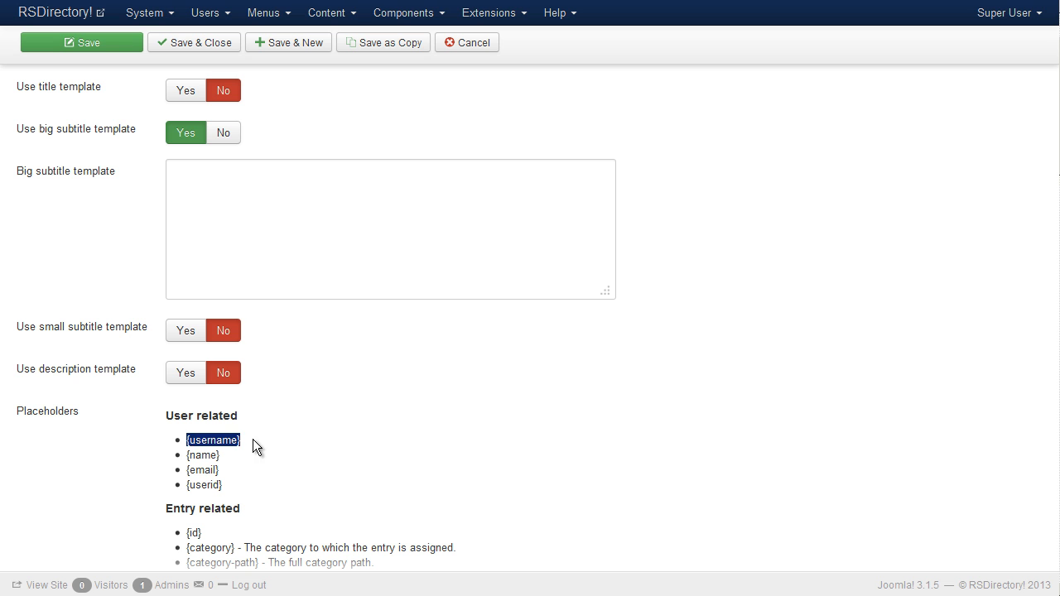
click(260, 192)
key(ctrl+v)
drag(187, 454, 236, 454)
key(ctrl+c)
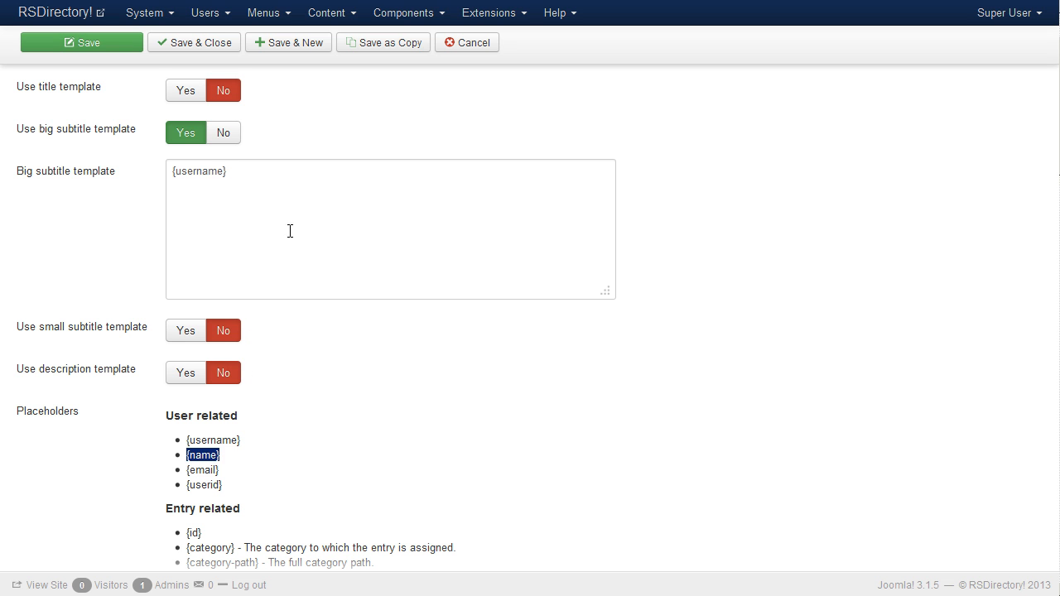
click(291, 224)
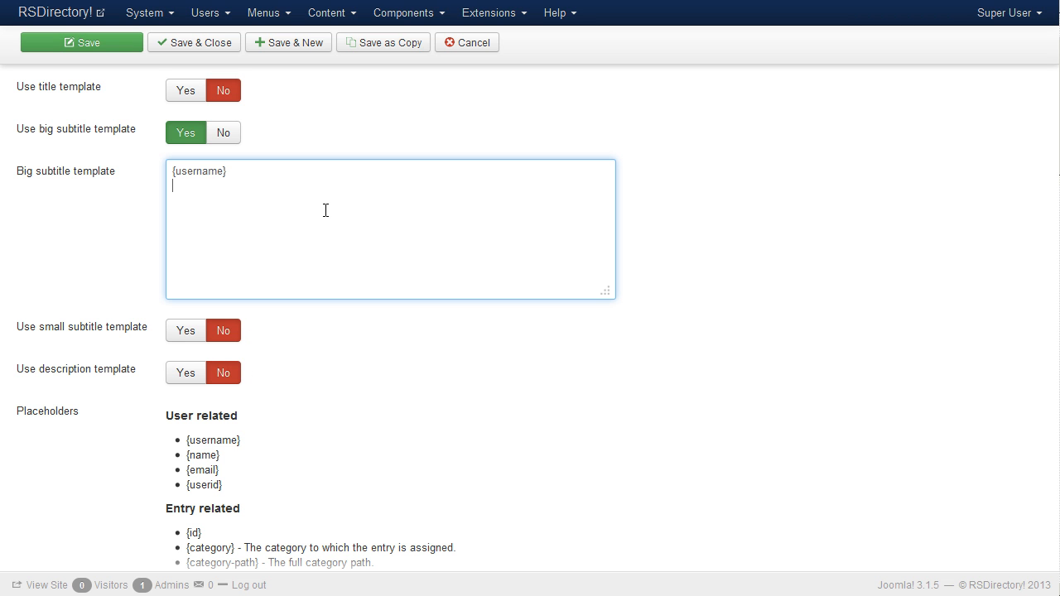
key(ctrl+v)
click(422, 315)
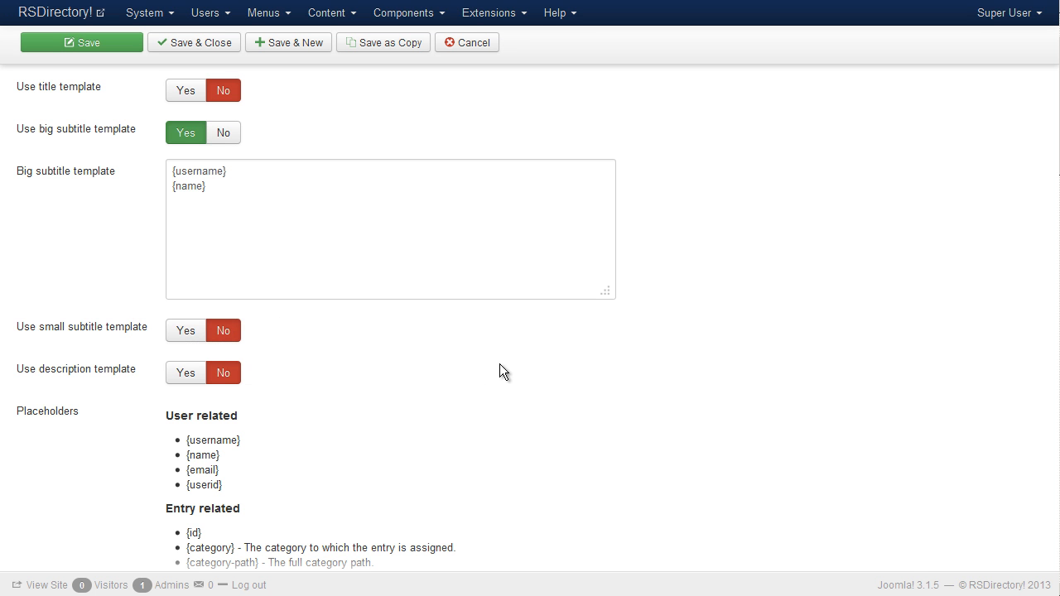
- Review the placeholders available for the listing templates and the display options of the listing row layout
scroll(499, 363, down, 3)
scroll(499, 363, down, 5)
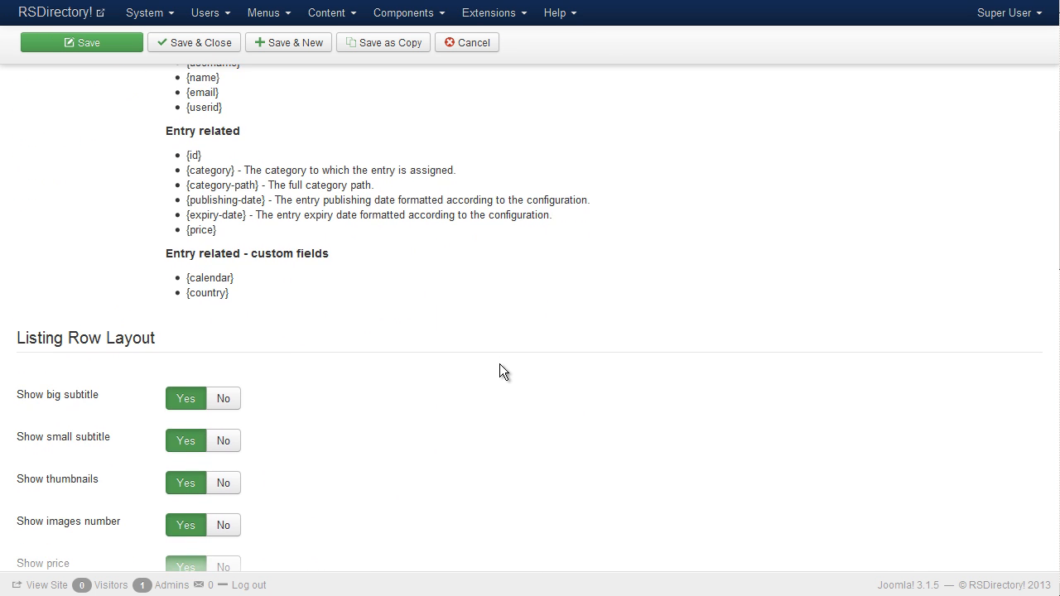
scroll(499, 371, up, 2)
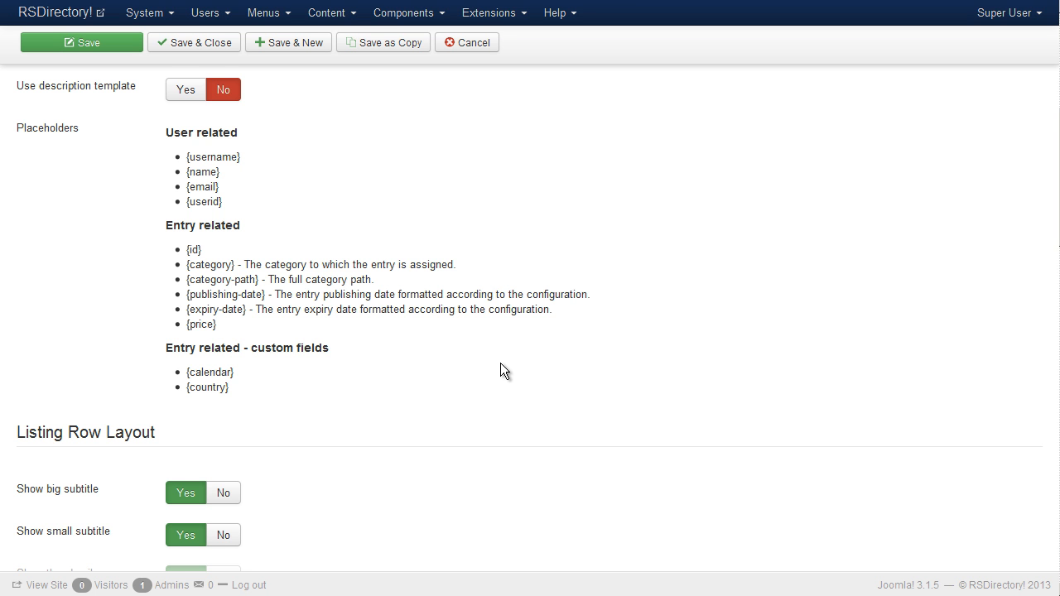
scroll(500, 364, down, 3)
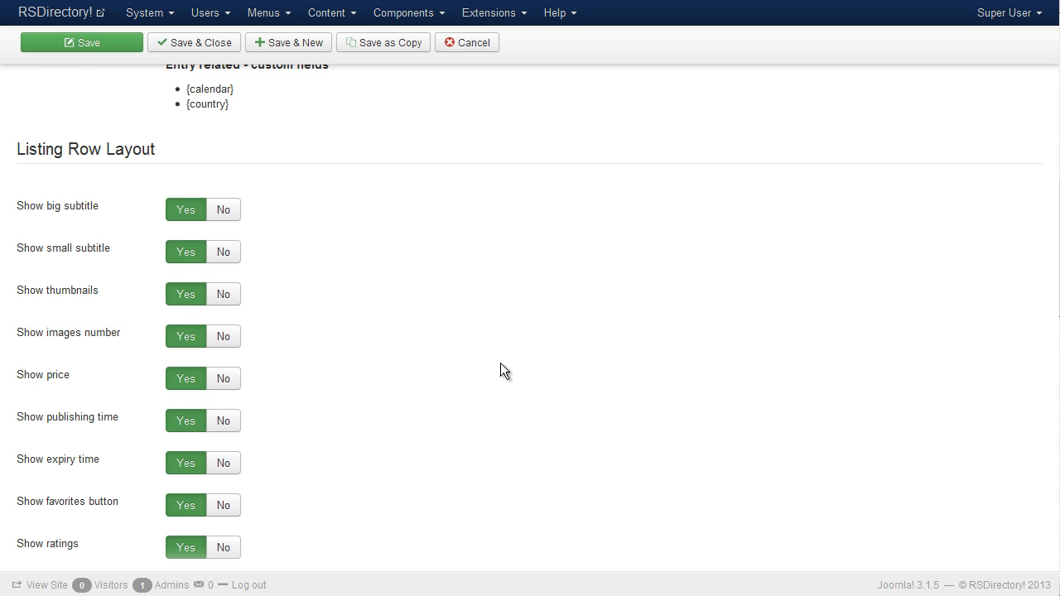
scroll(500, 370, down, 1)
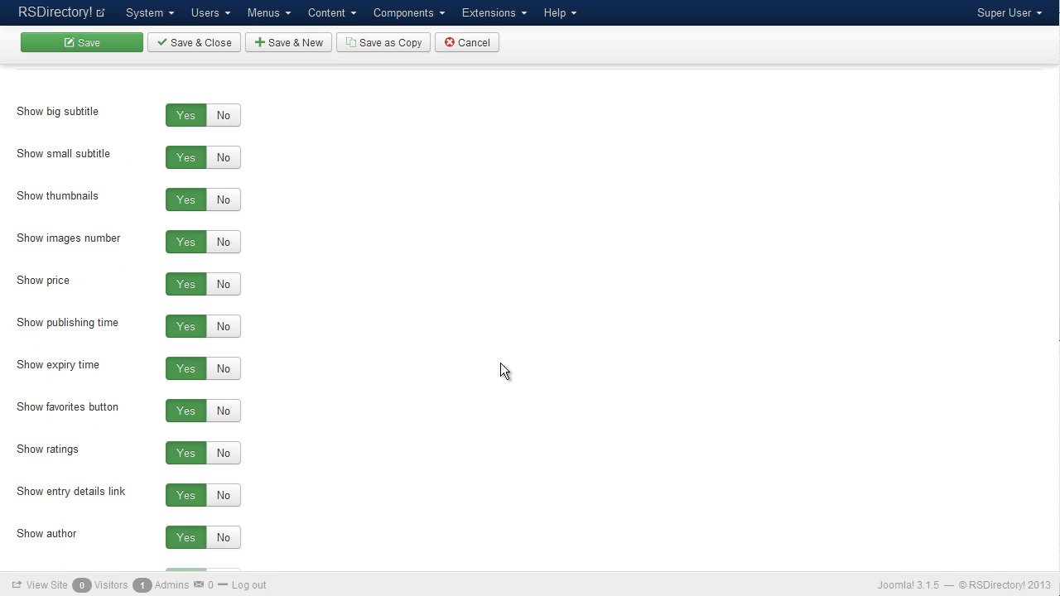
scroll(500, 370, down, 1)
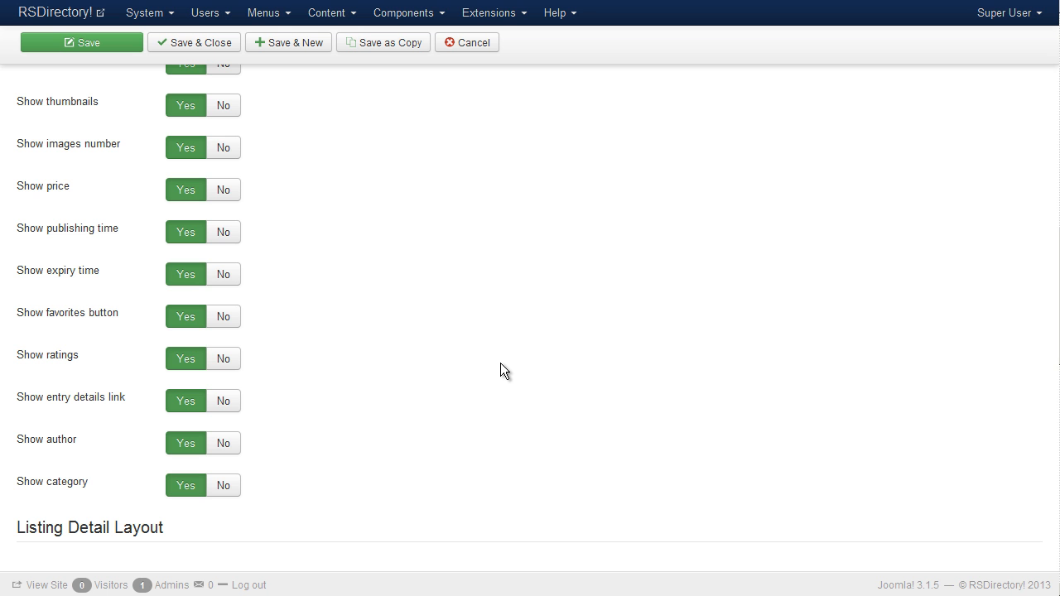
- Review the display options of the listing detail layout and the custom form fields offered for it
scroll(500, 362, down, 2)
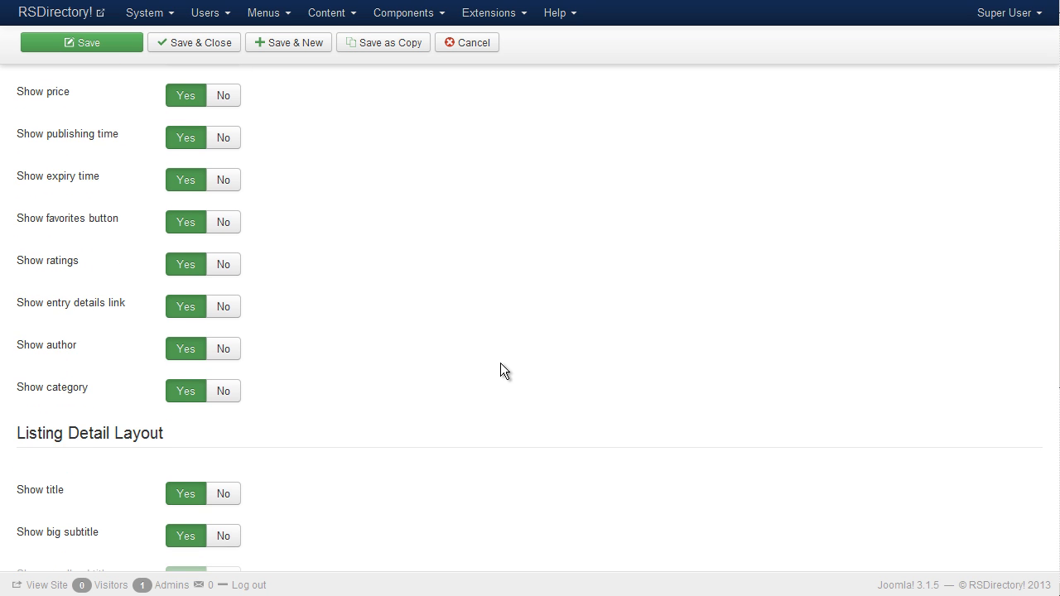
scroll(500, 362, down, 2)
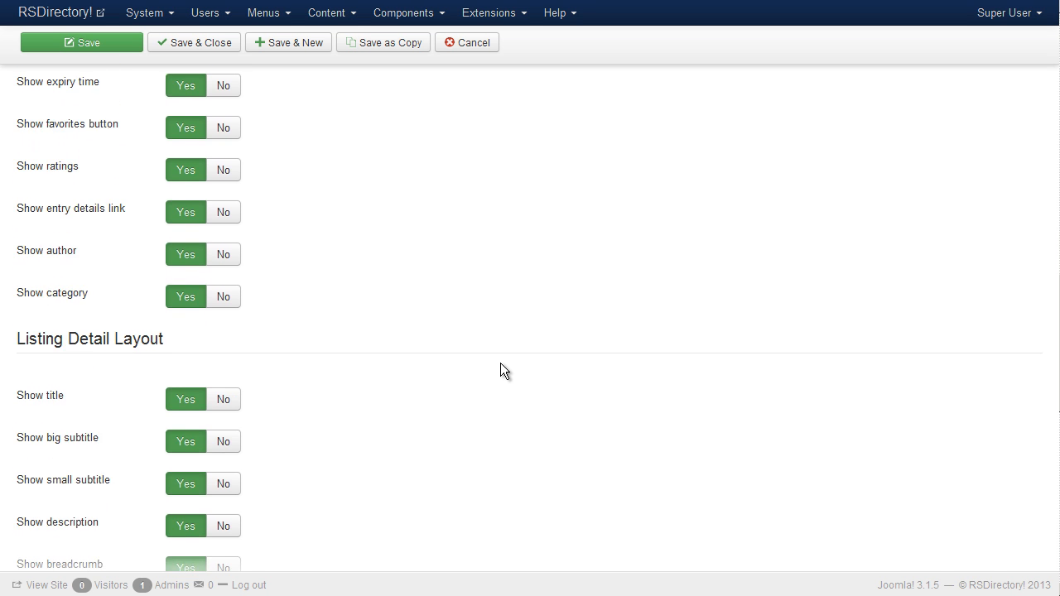
scroll(500, 363, down, 2)
scroll(500, 362, down, 2)
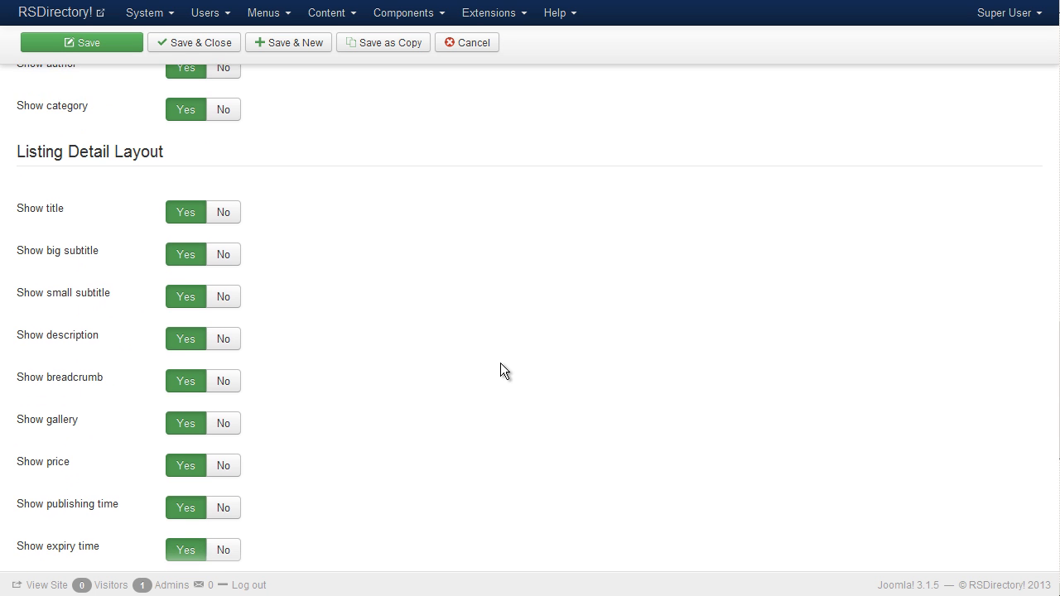
scroll(500, 363, down, 4)
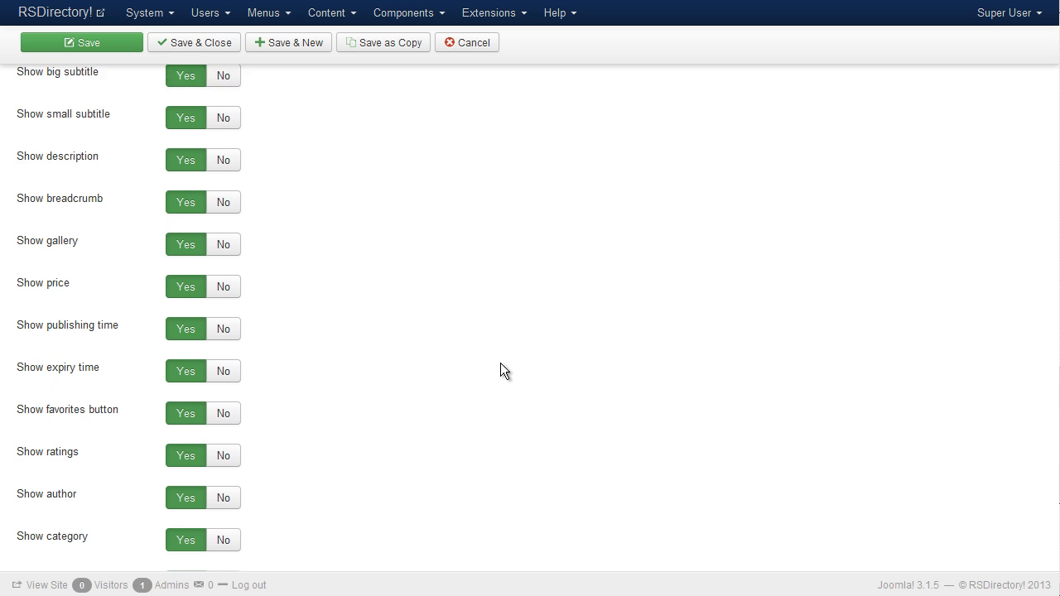
scroll(500, 364, down, 2)
scroll(500, 363, down, 4)
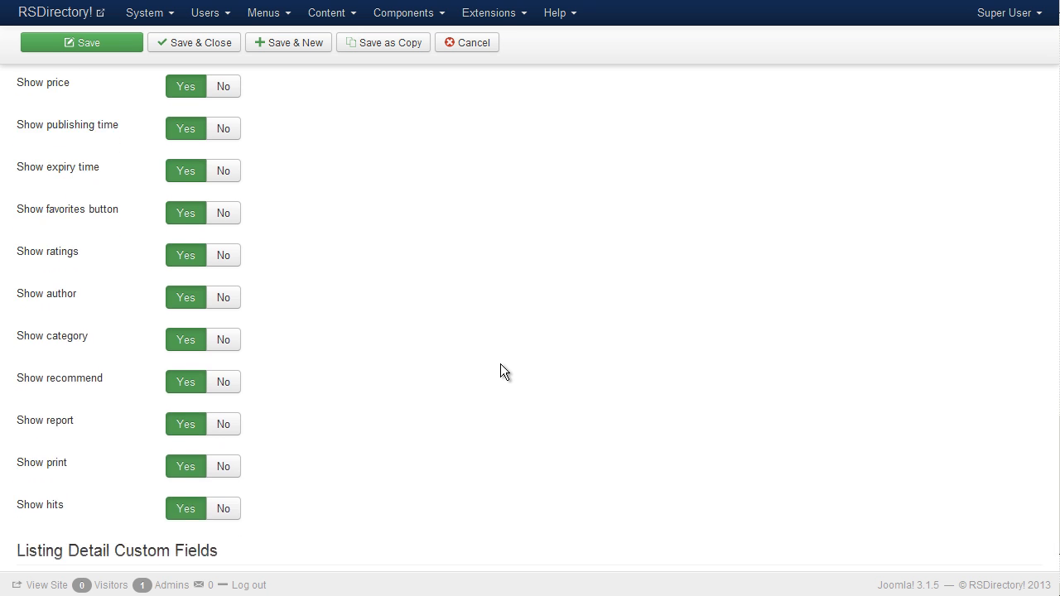
scroll(500, 365, down, 1)
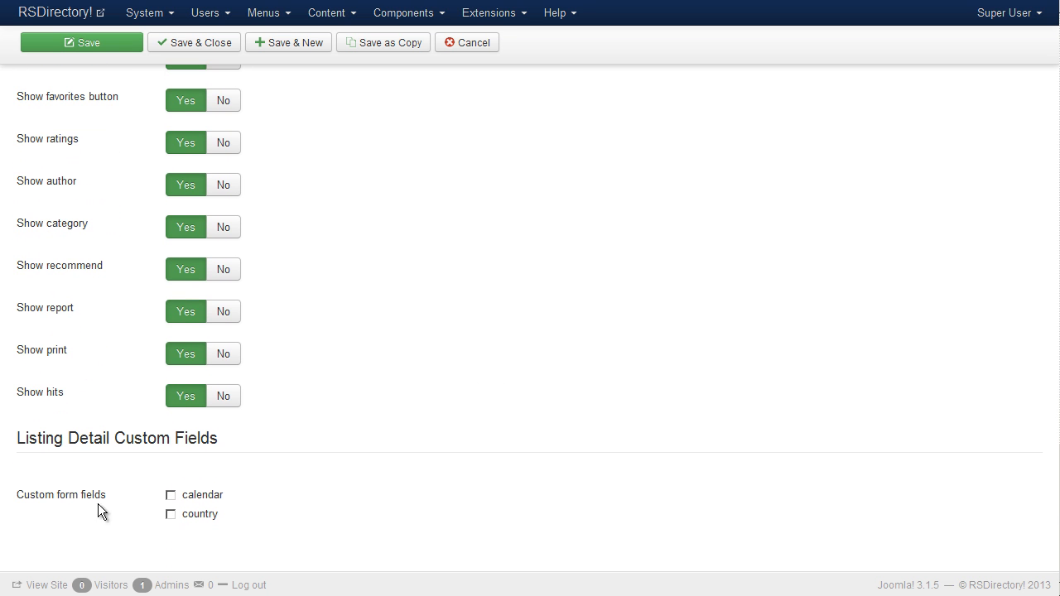
mouse_move(74, 502)
scroll(288, 197, up, 15)
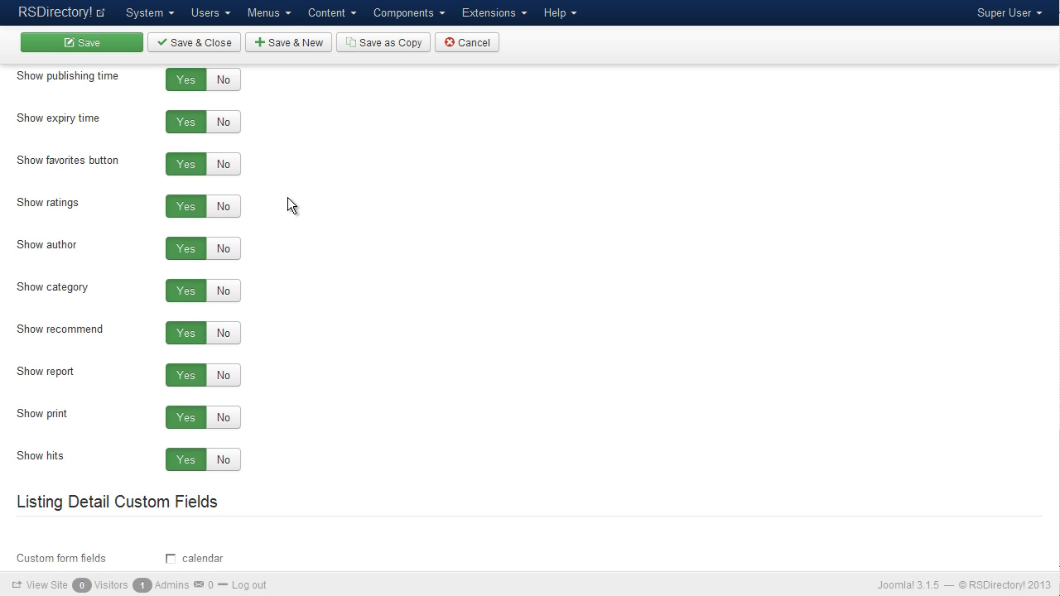
scroll(289, 197, up, 15)
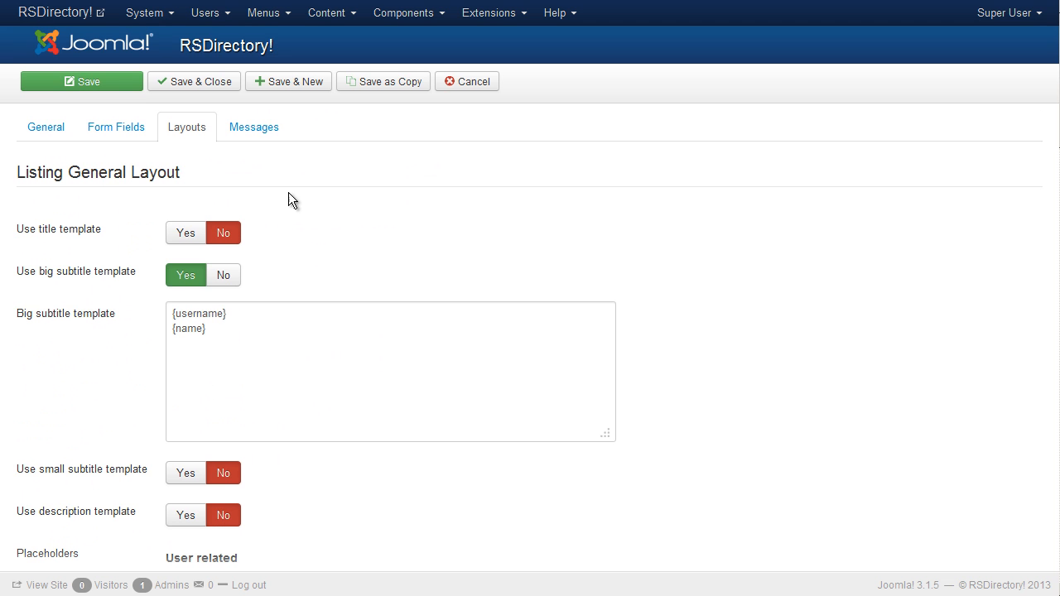
- Review the form's entry submit thank you message and its placeholders, and save and close the form
click(270, 131)
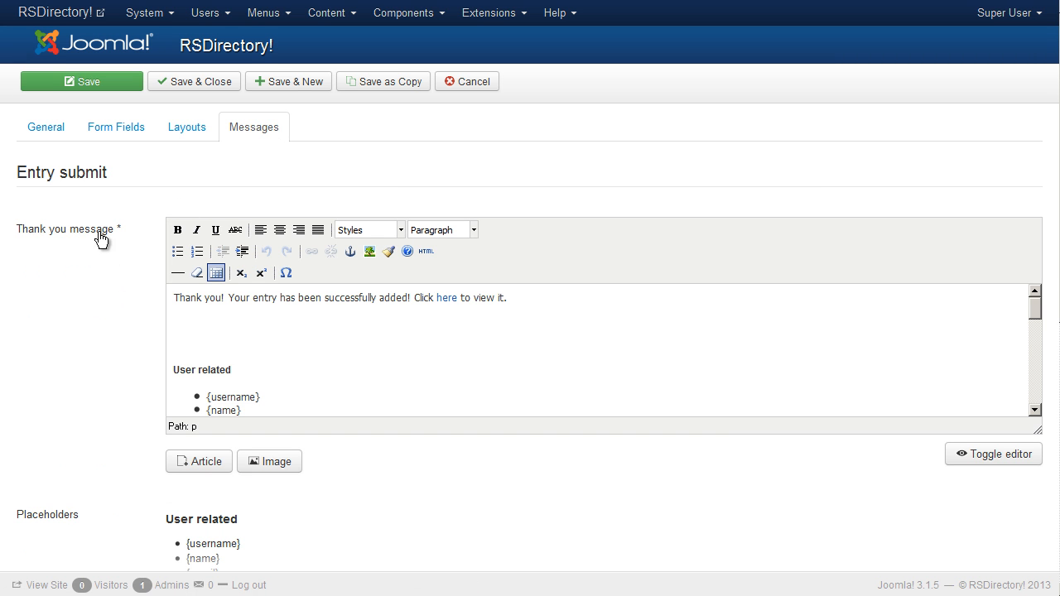
mouse_move(100, 235)
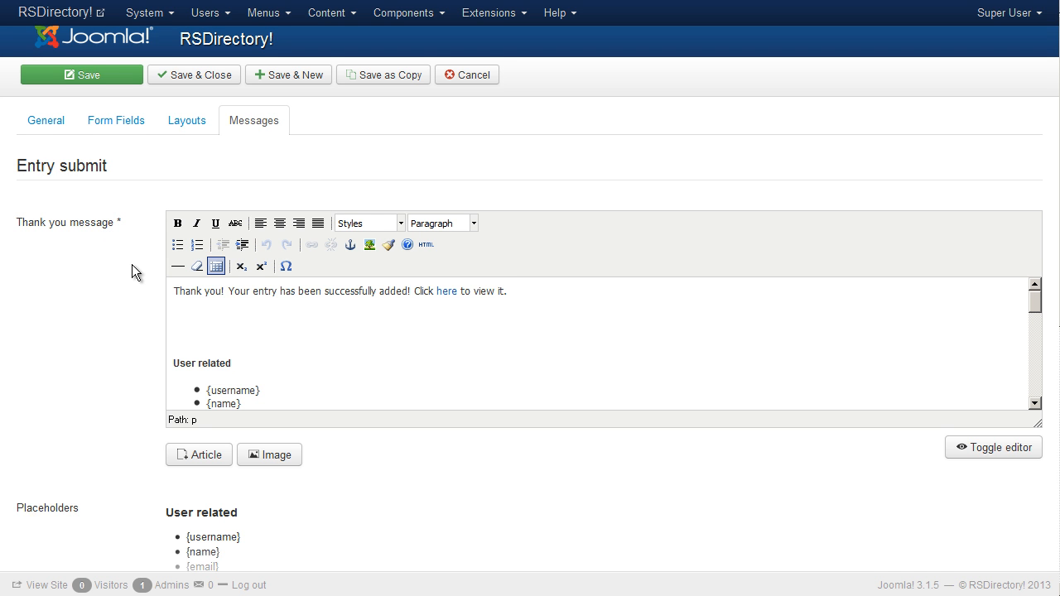
scroll(133, 265, down, 5)
scroll(133, 263, down, 1)
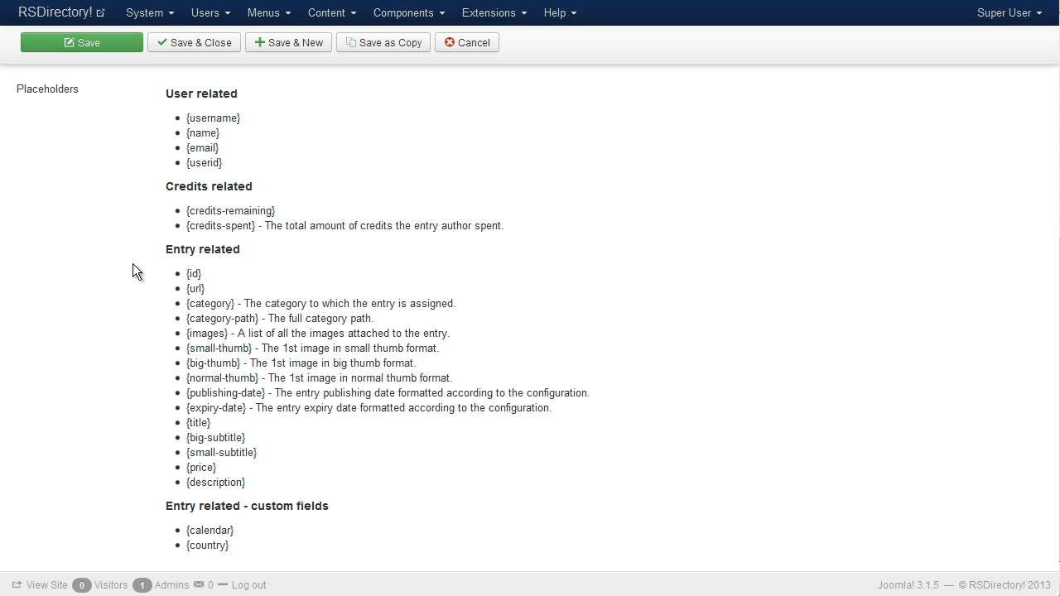
scroll(132, 264, down, 1)
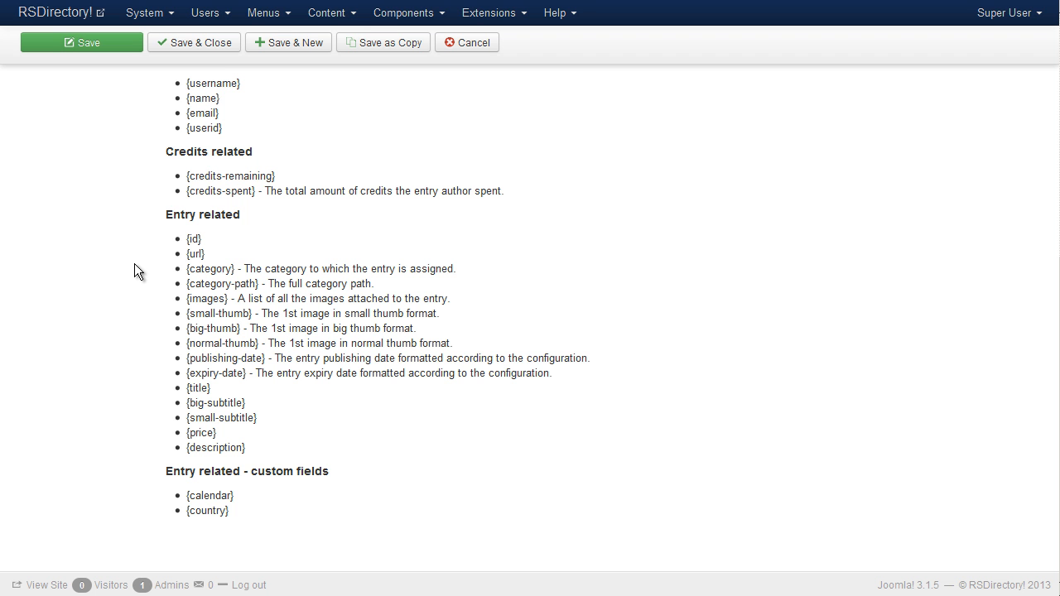
scroll(134, 264, up, 7)
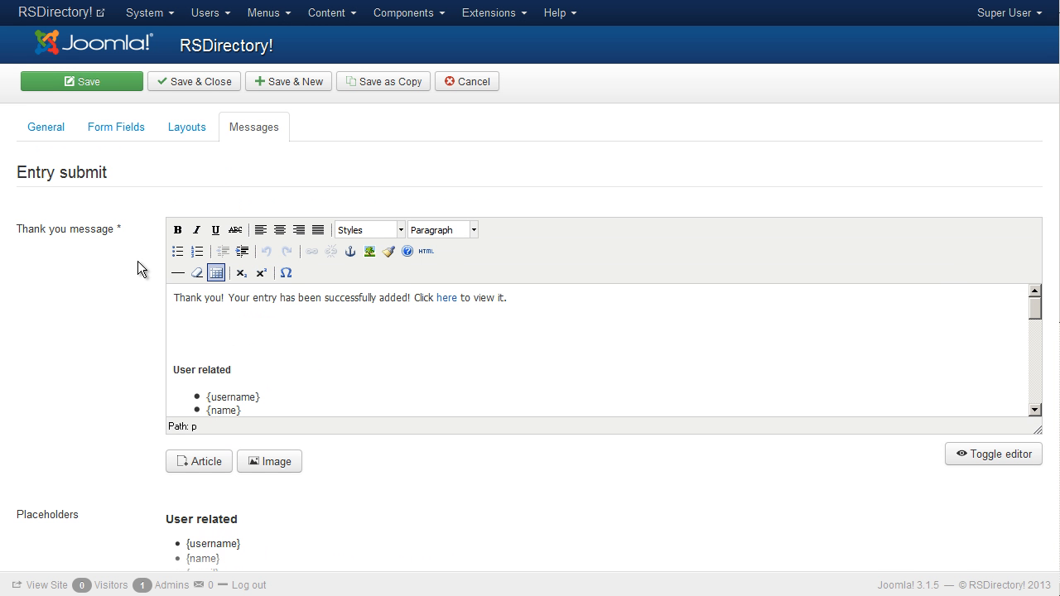
click(225, 84)
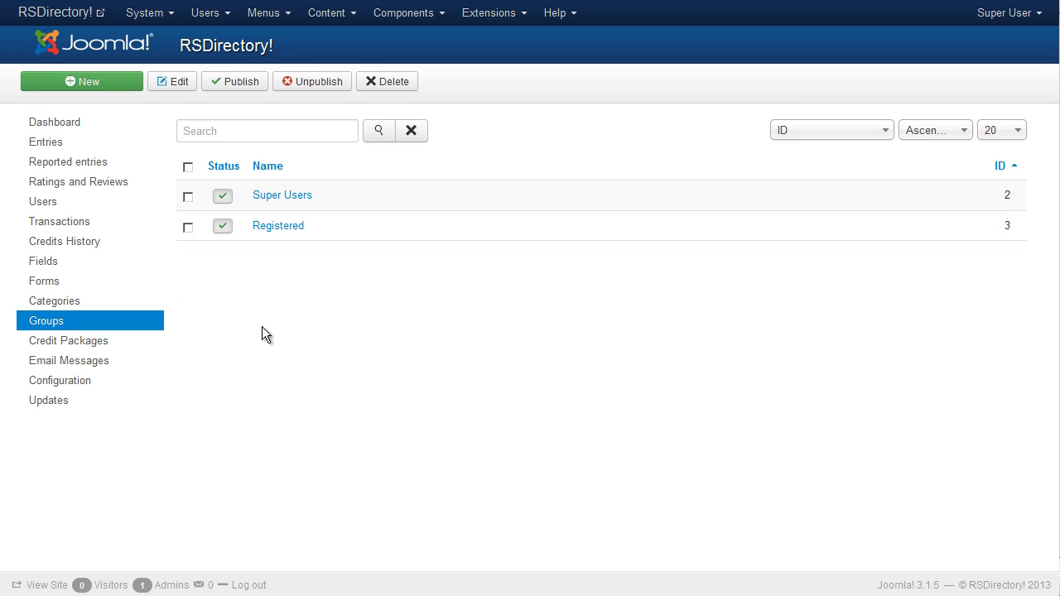
- Assign the Registered group to the Registered user group only, review its permissions, and save and close the group
click(292, 230)
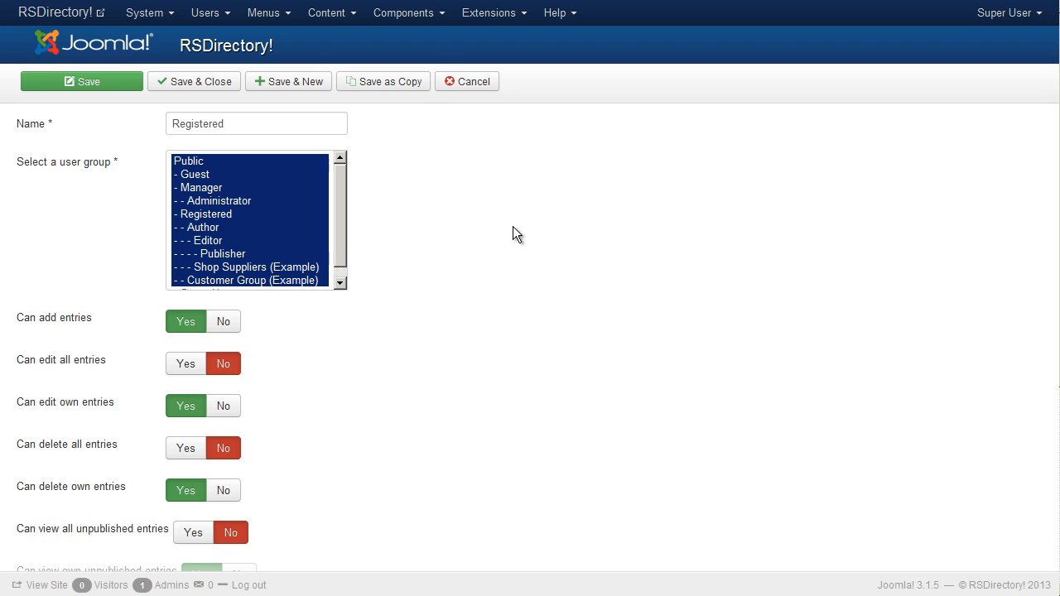
click(340, 199)
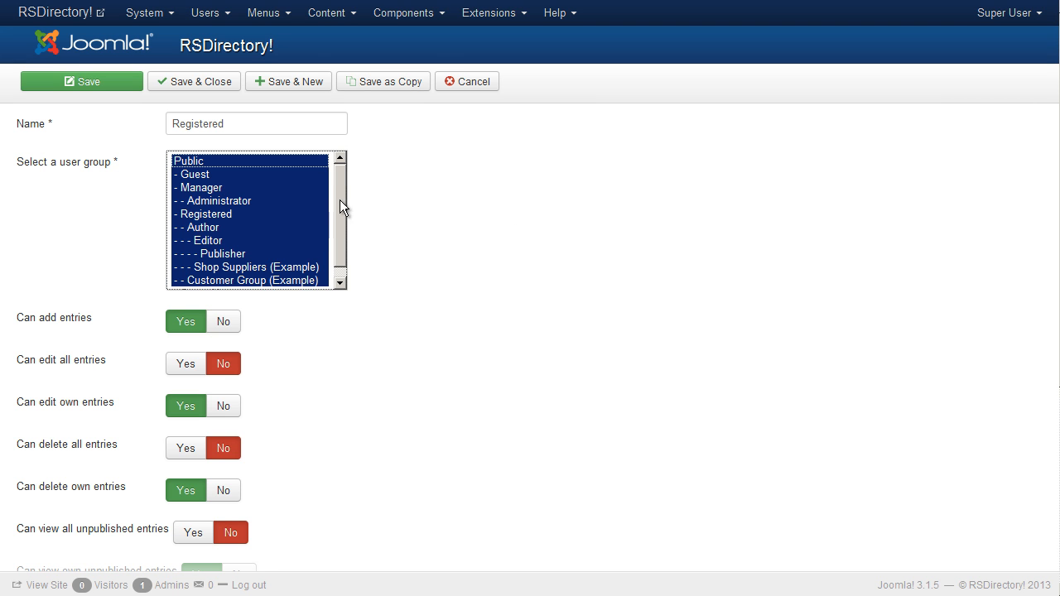
click(207, 217)
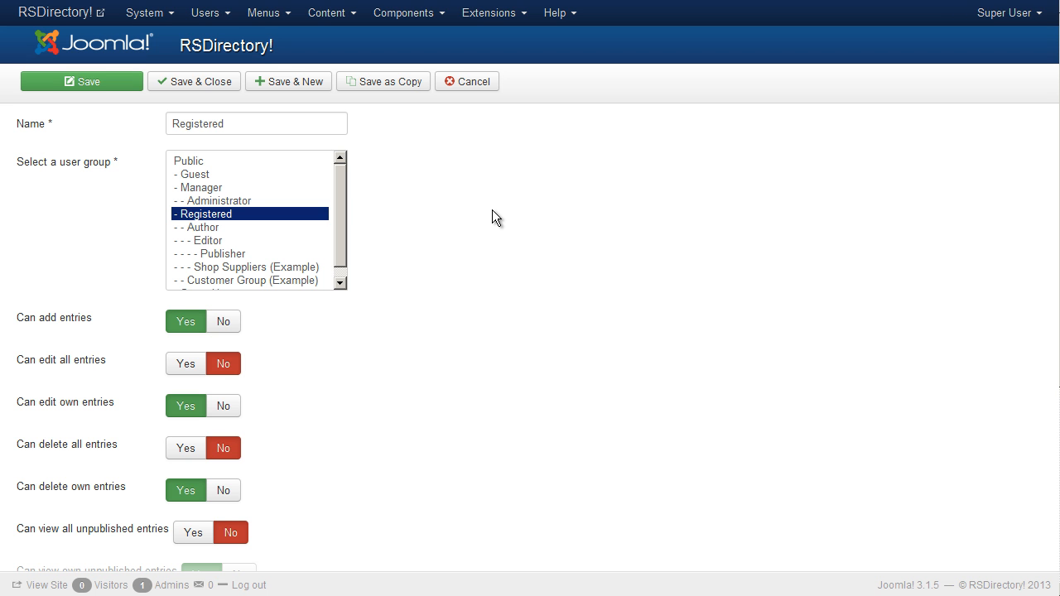
scroll(493, 210, down, 2)
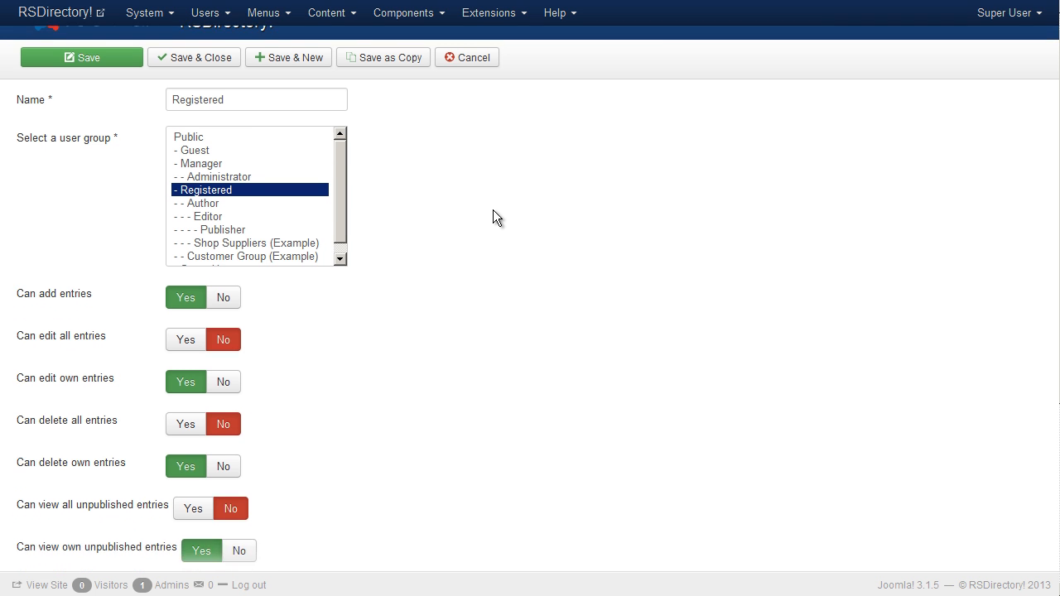
scroll(493, 211, down, 2)
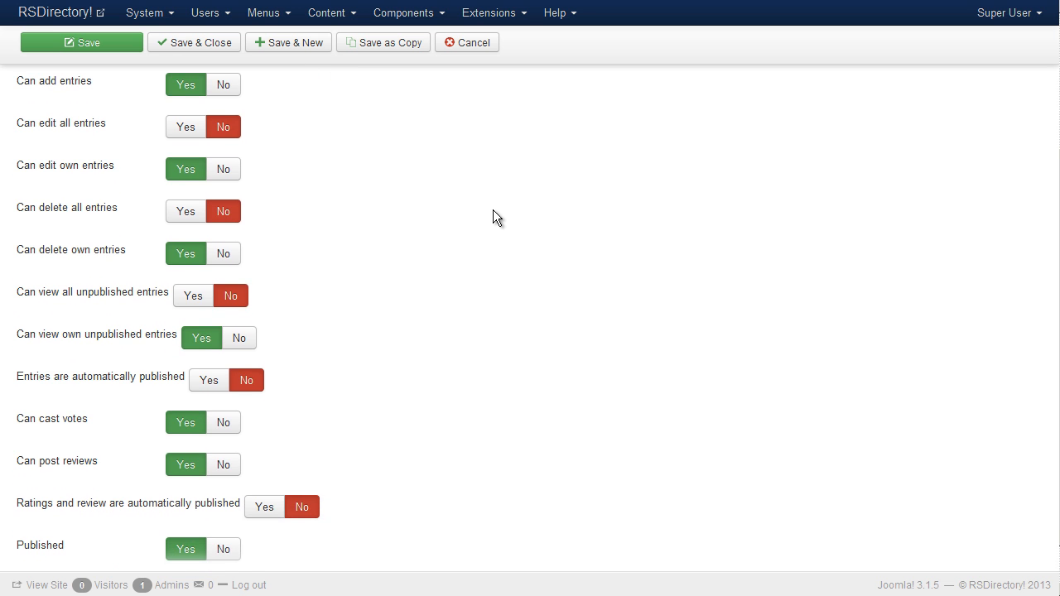
scroll(492, 210, down, 1)
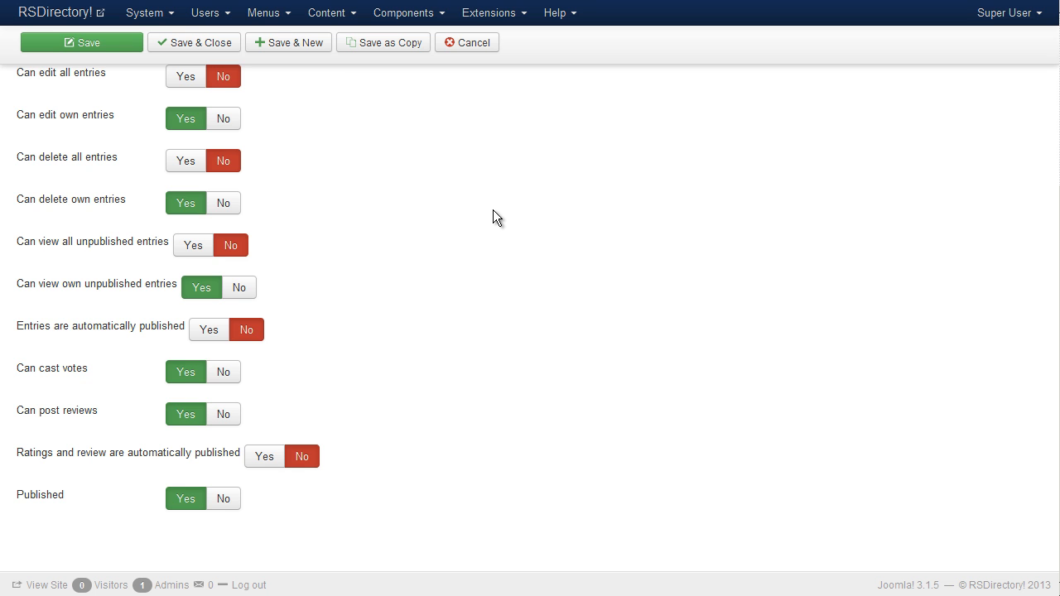
scroll(492, 218, up, 5)
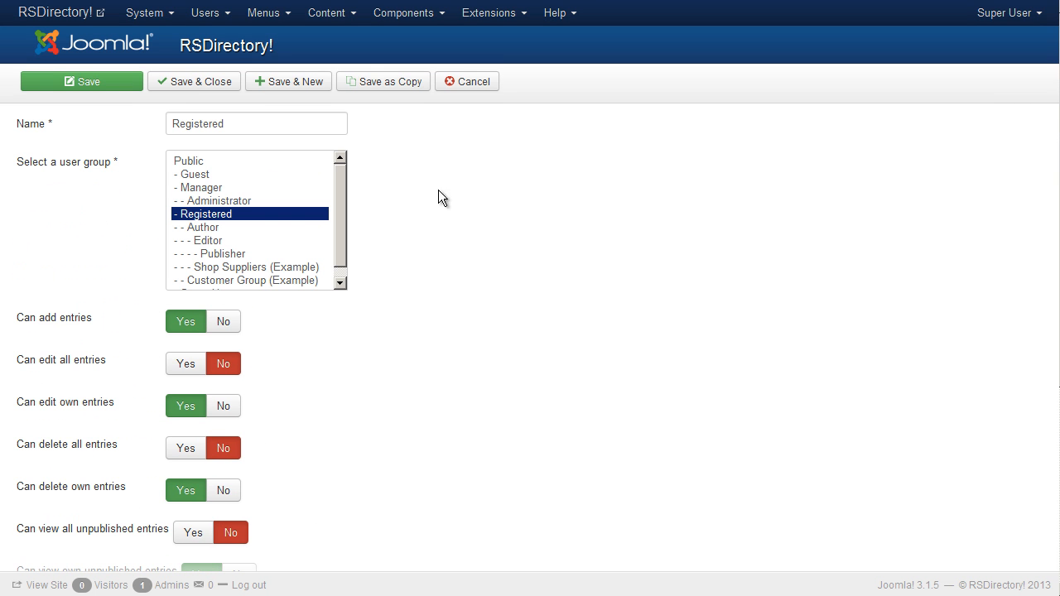
click(193, 89)
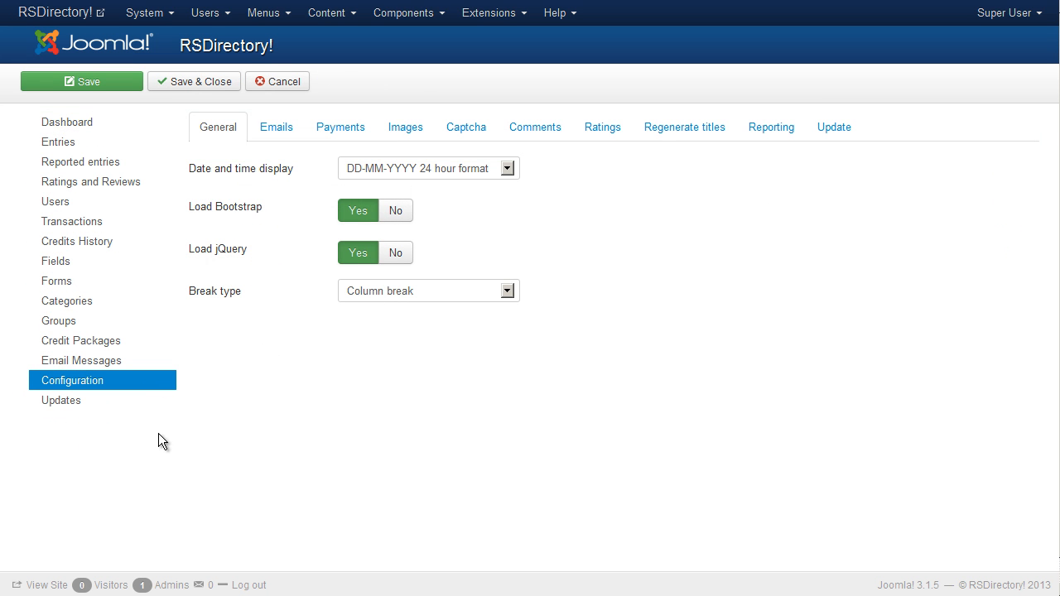
- Examine the general configuration: date and time display formats, Bootstrap and jQuery loading, and the break type options
mouse_move(255, 168)
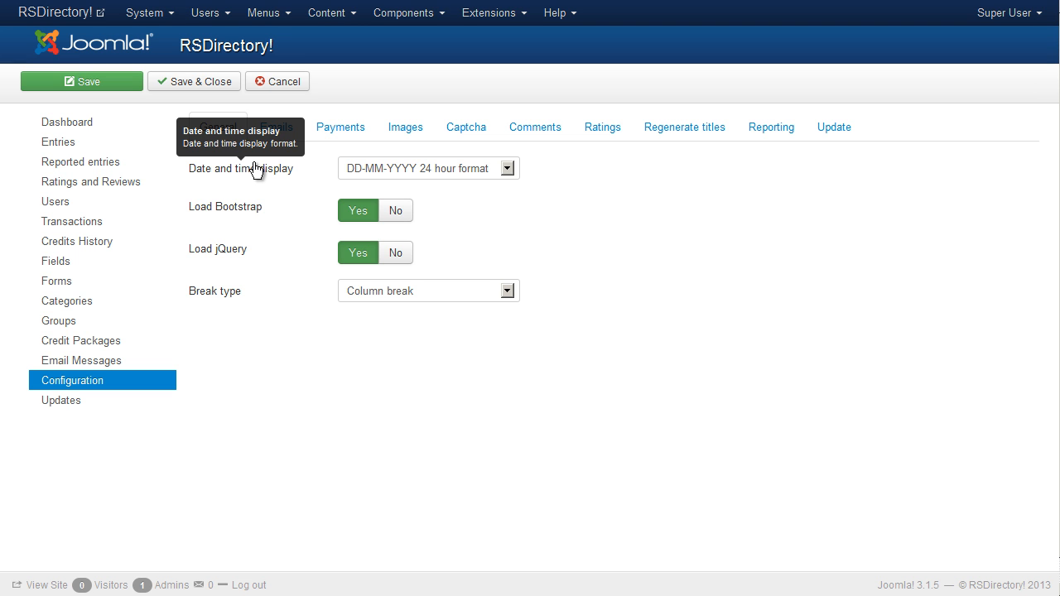
click(482, 170)
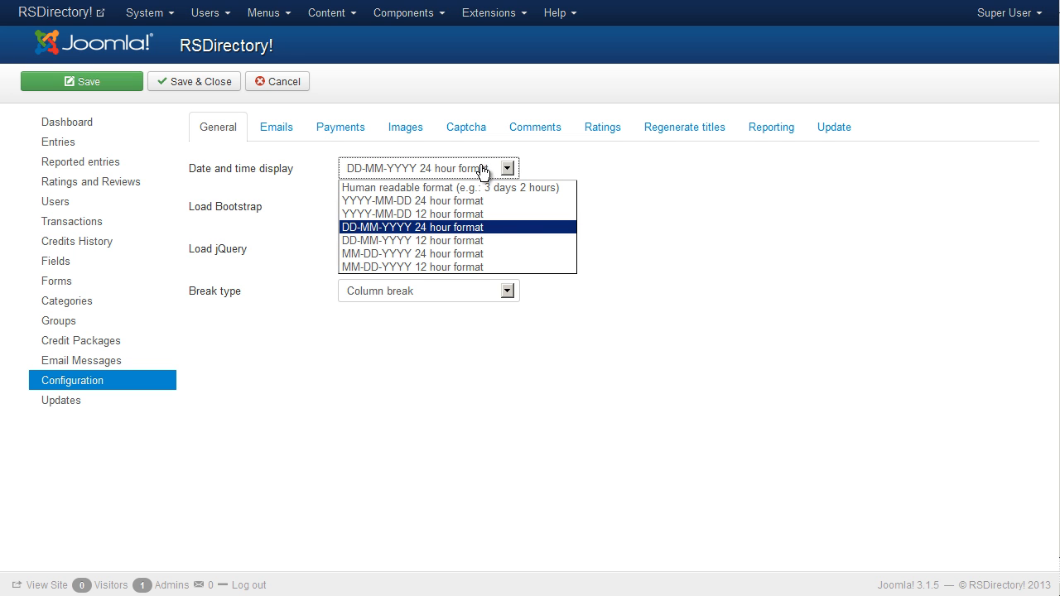
click(484, 170)
mouse_move(241, 215)
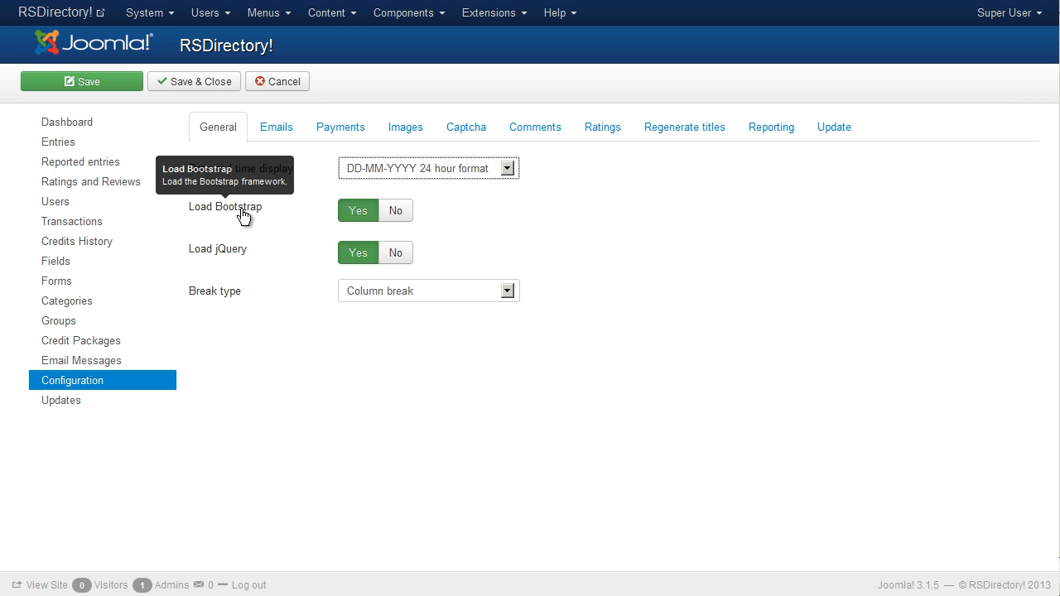
mouse_move(239, 253)
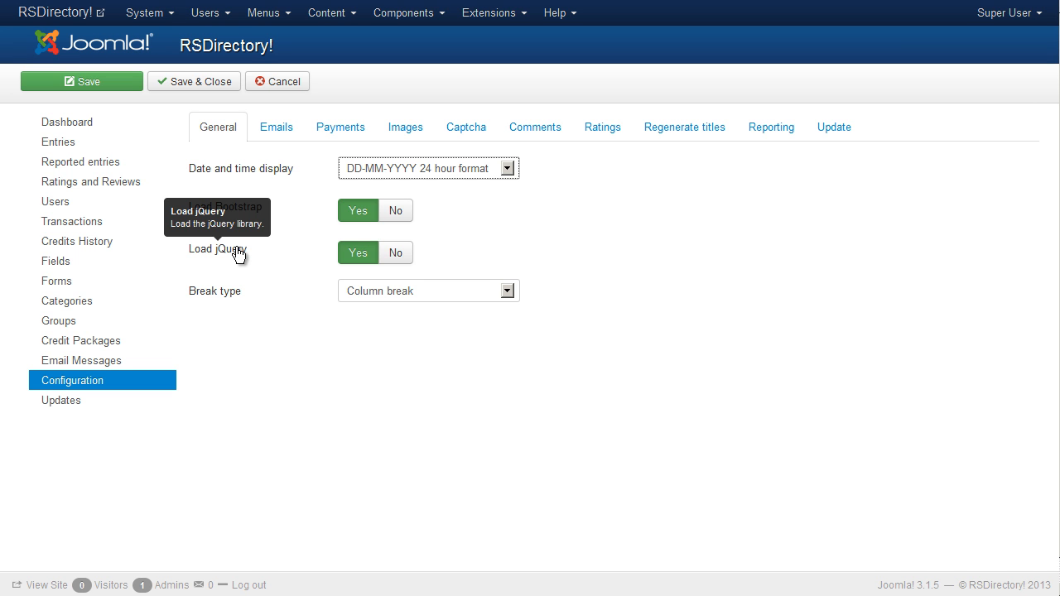
mouse_move(229, 302)
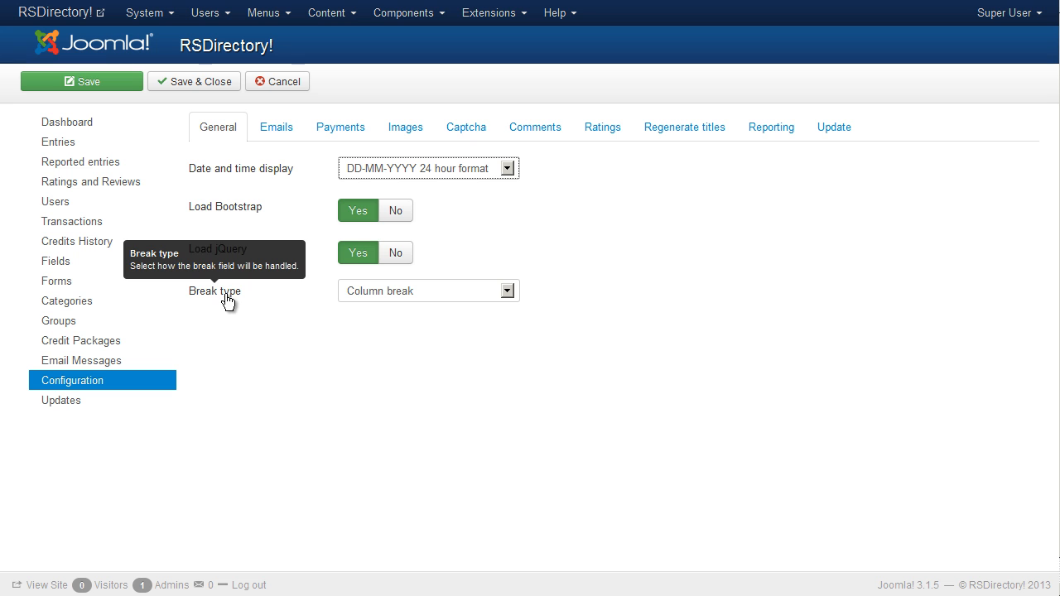
click(438, 296)
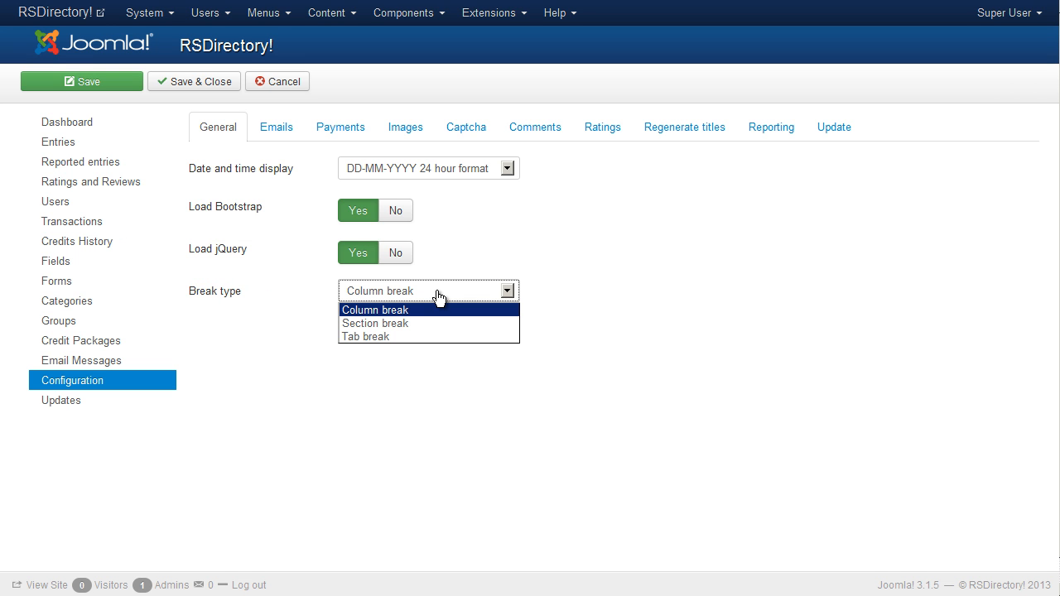
click(438, 295)
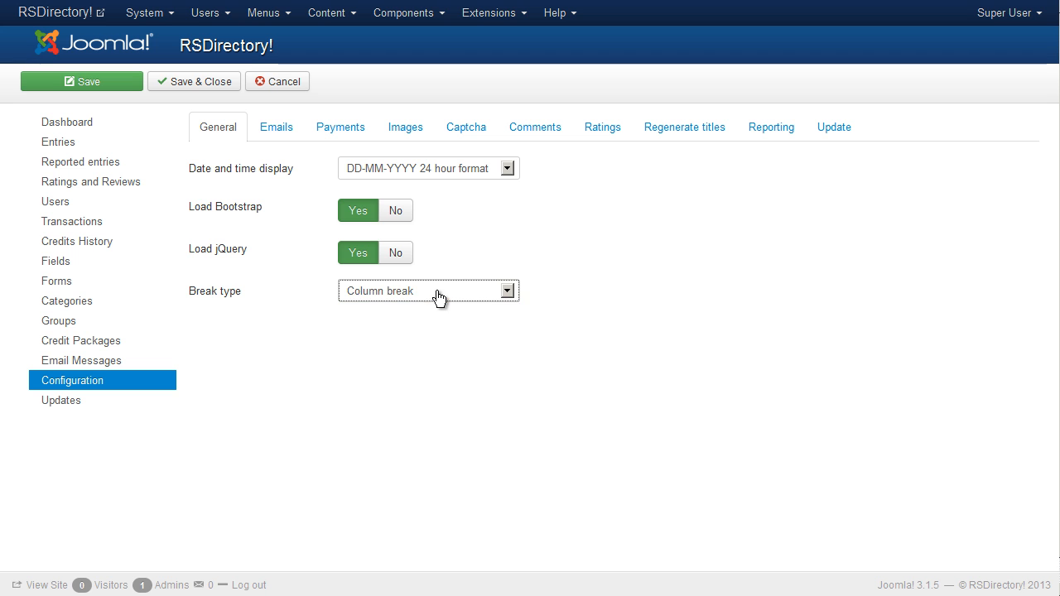
- In the email configuration, fill in the sender's email address and set the From name to Your Website
click(281, 126)
mouse_move(302, 174)
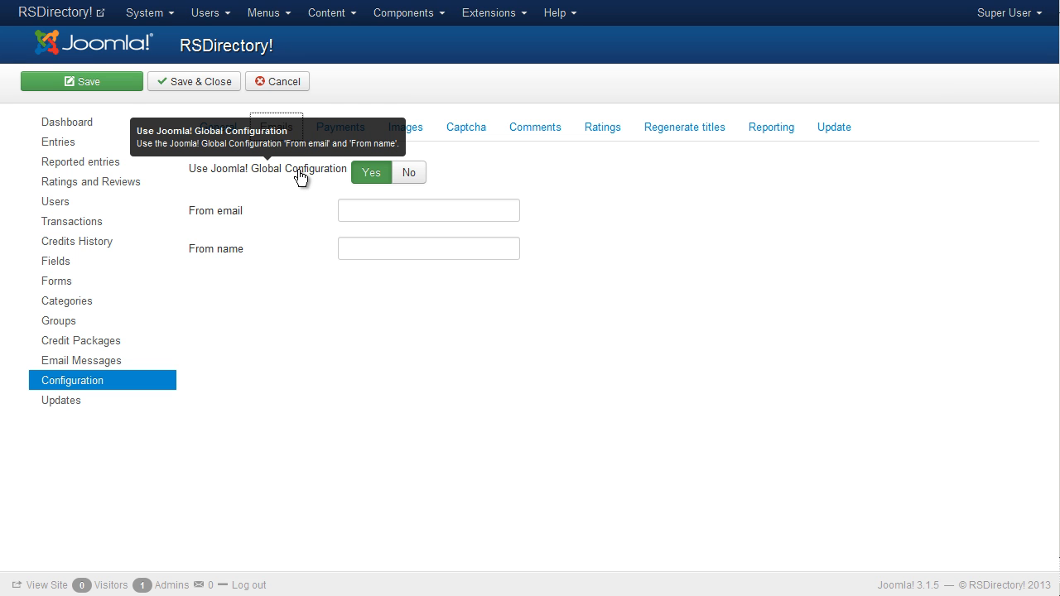
click(358, 207)
text(ema)
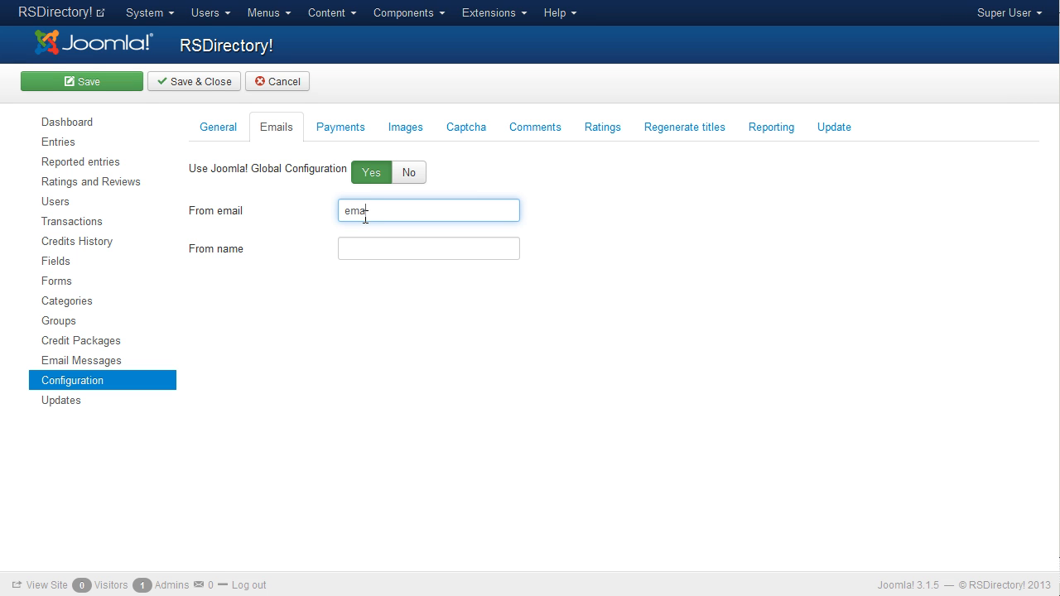
text(il@domain.com)
key(Tab)
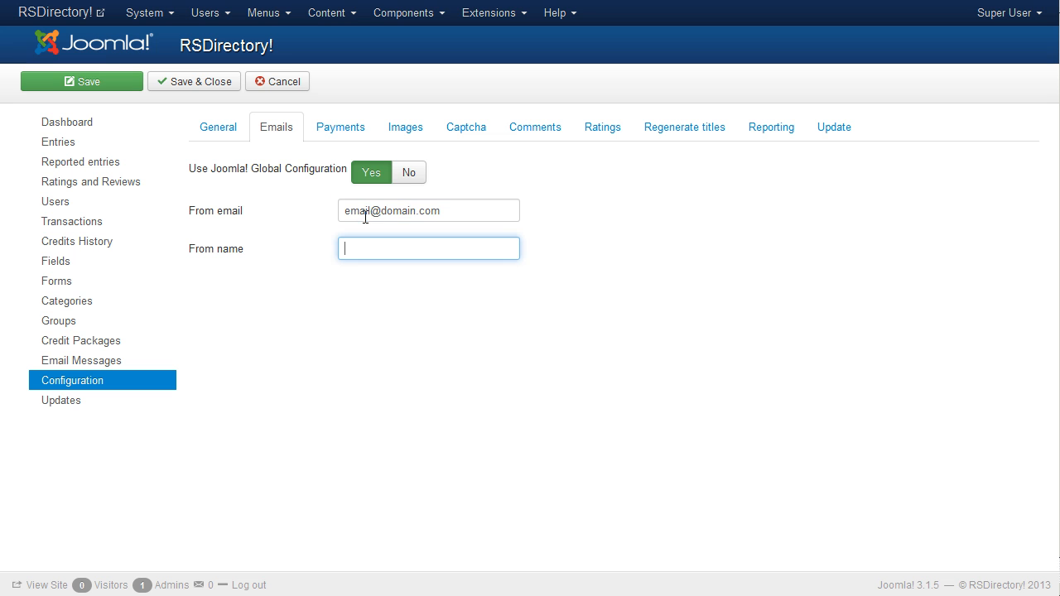
text(Your Website)
click(626, 403)
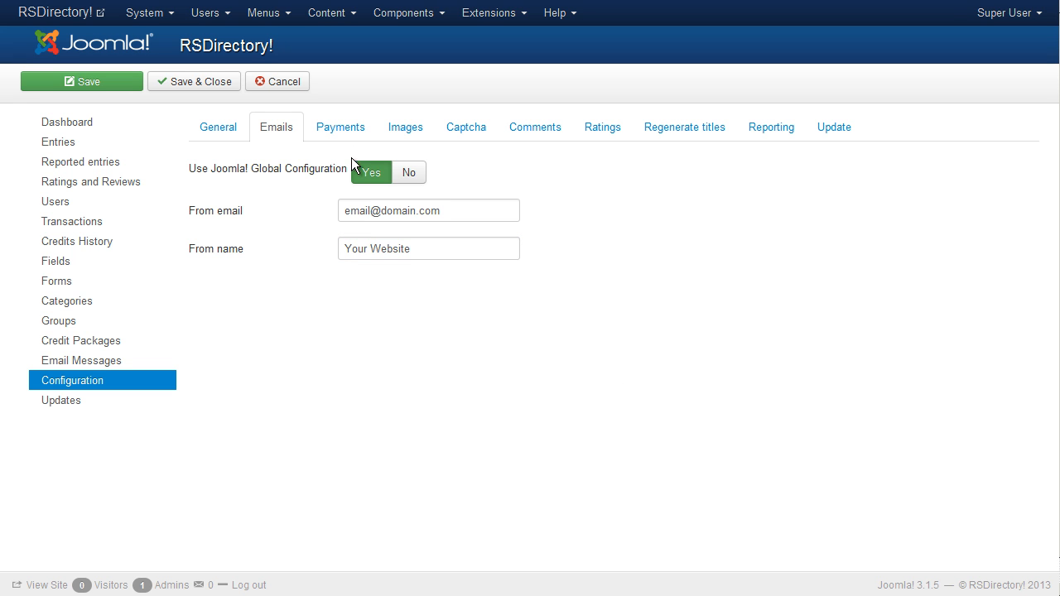
- Review the payment configuration: currency, currency sign, decimals, decimal point, thousands separator and payment mask
click(348, 130)
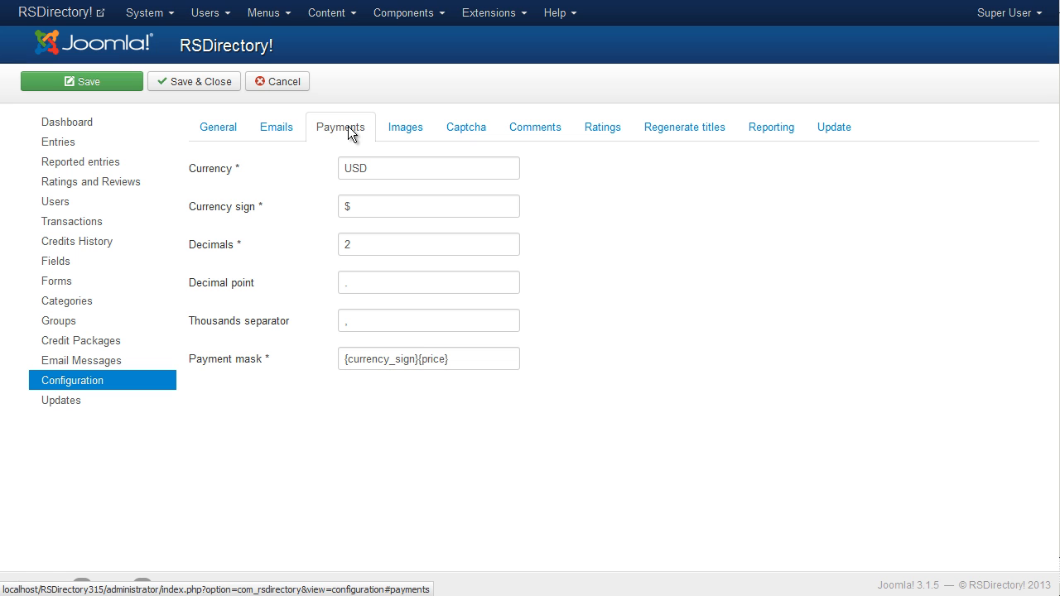
mouse_move(217, 172)
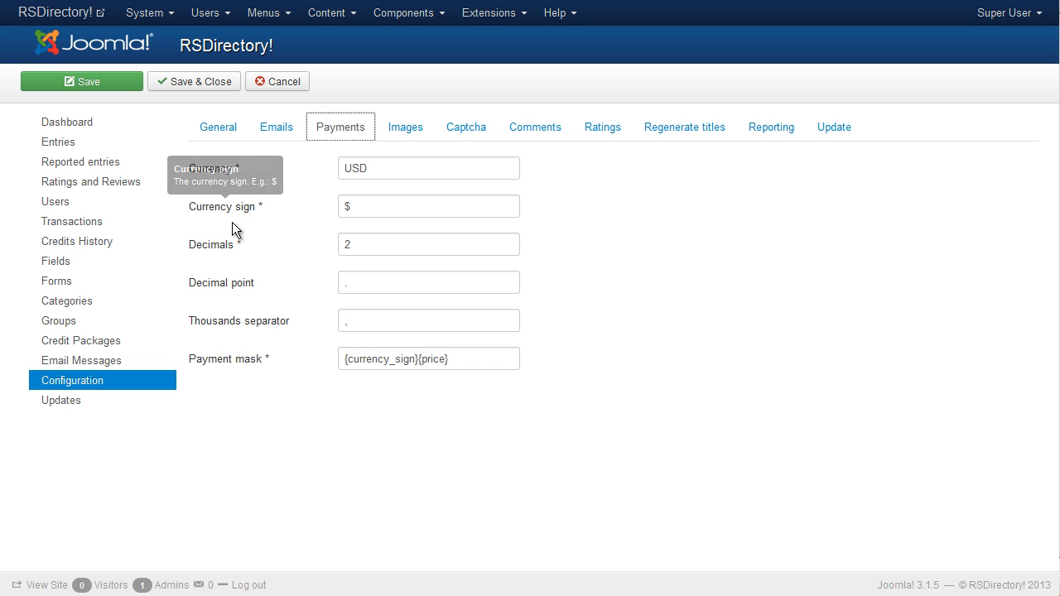
mouse_move(233, 255)
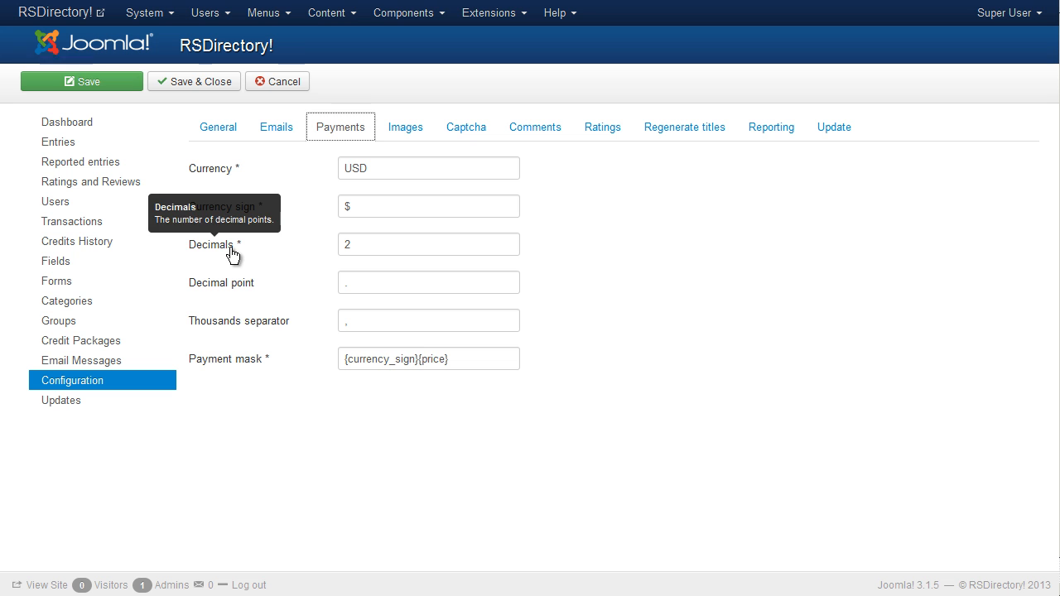
mouse_move(238, 290)
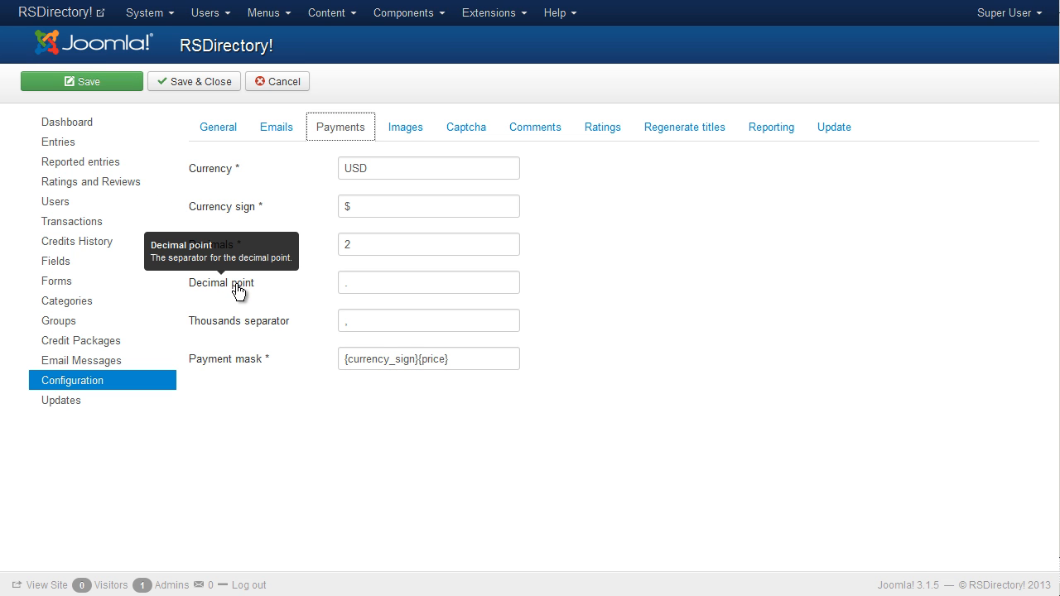
mouse_move(239, 328)
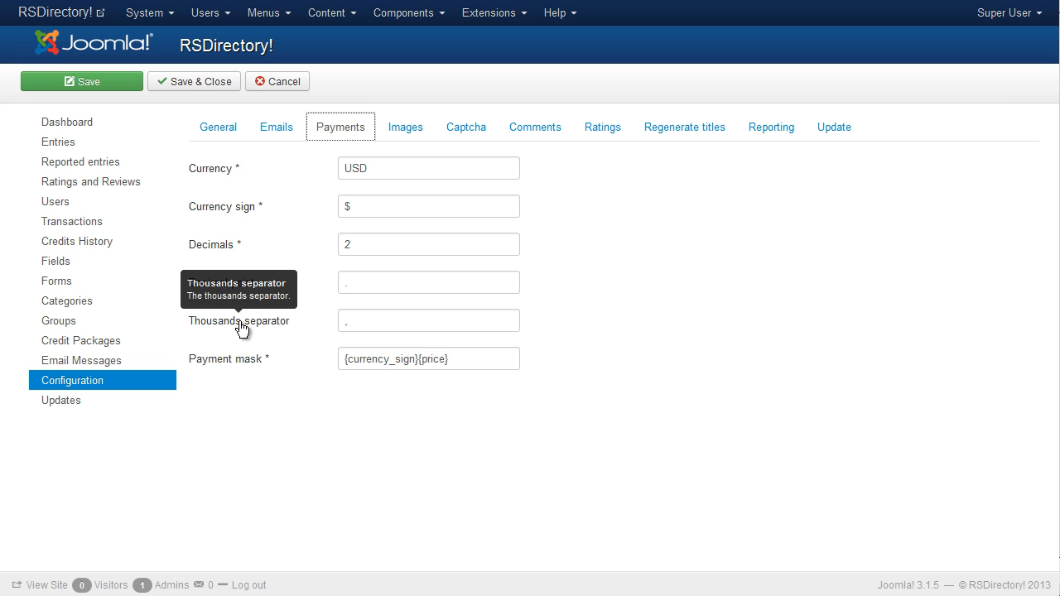
mouse_move(245, 364)
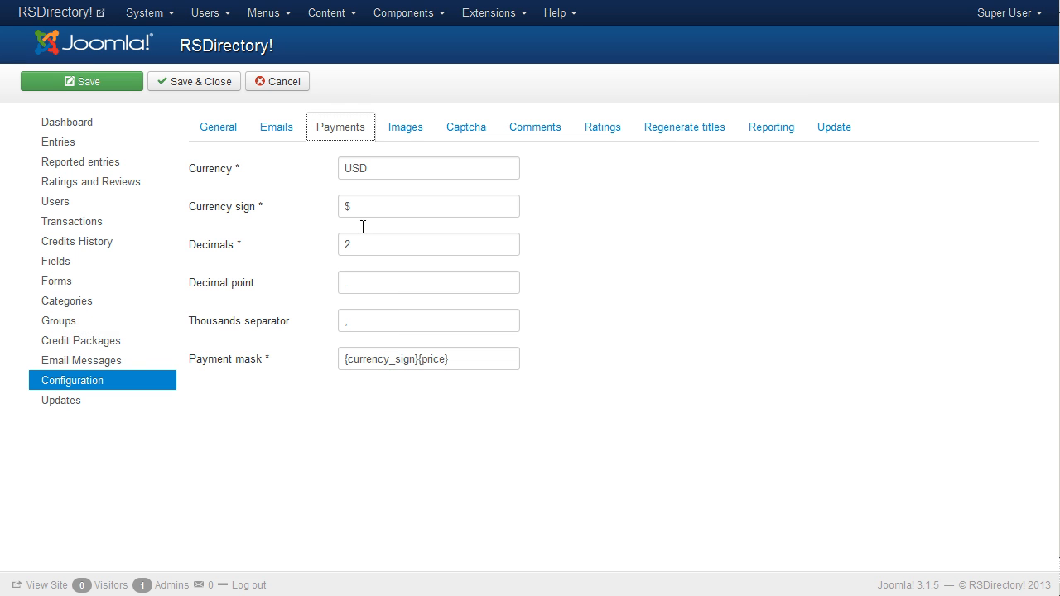
- Review the image configuration: watermark options, image positions in the layouts, and thumbnail sizes
click(407, 134)
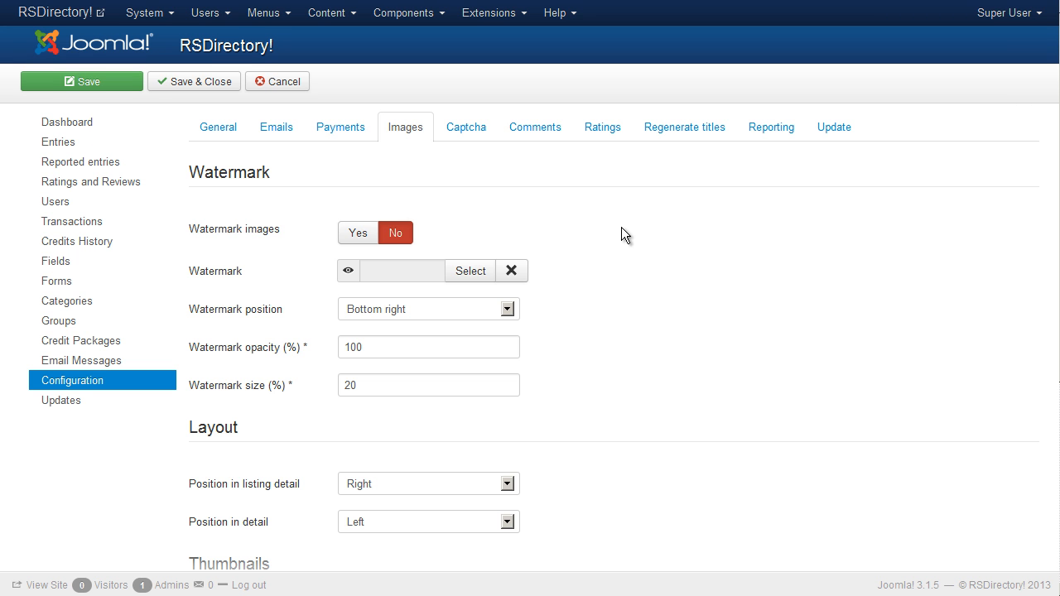
scroll(621, 227, down, 3)
scroll(621, 228, down, 3)
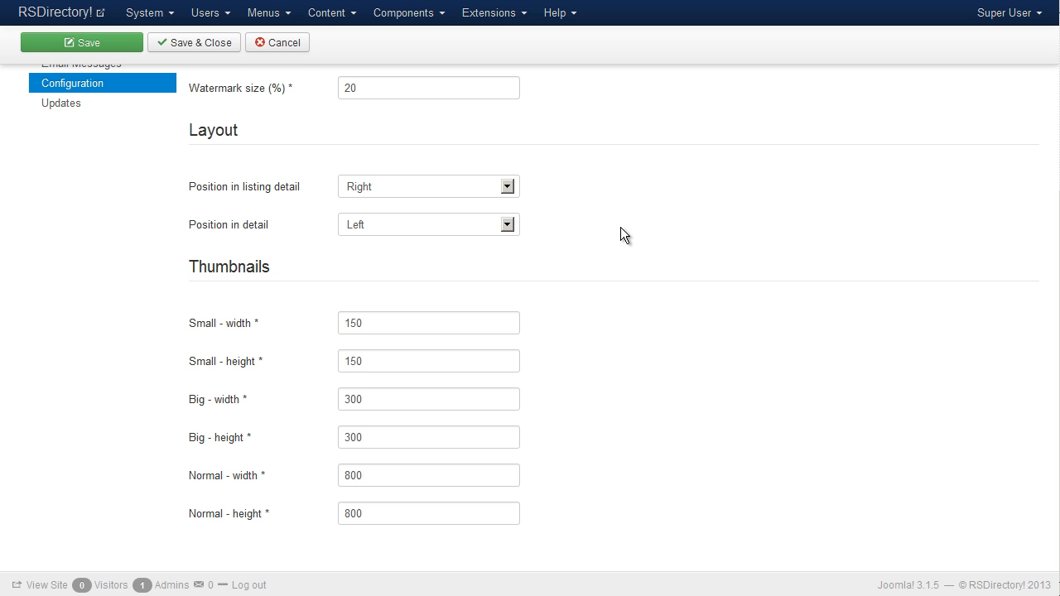
scroll(621, 227, up, 6)
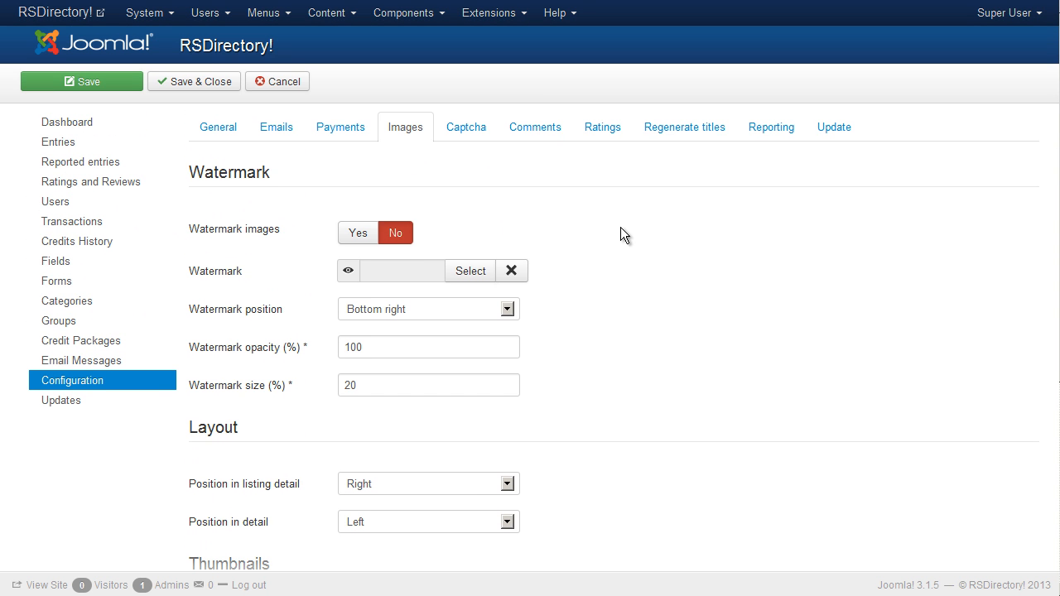
- Examine the captcha configuration: the built-in captcha settings, the reCAPTCHA settings, and the available captcha types
click(466, 128)
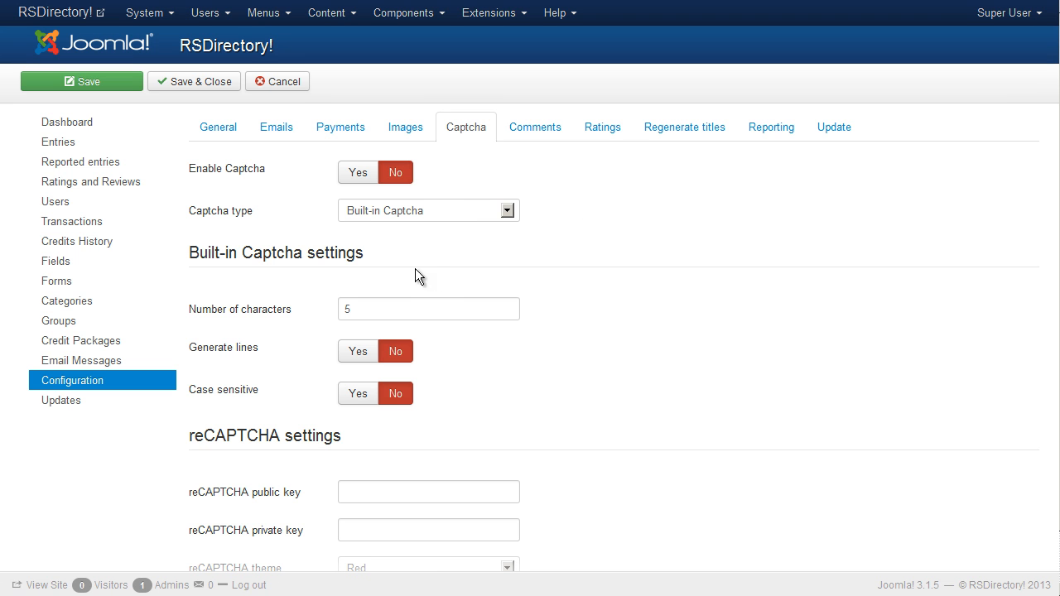
triple_click(398, 253)
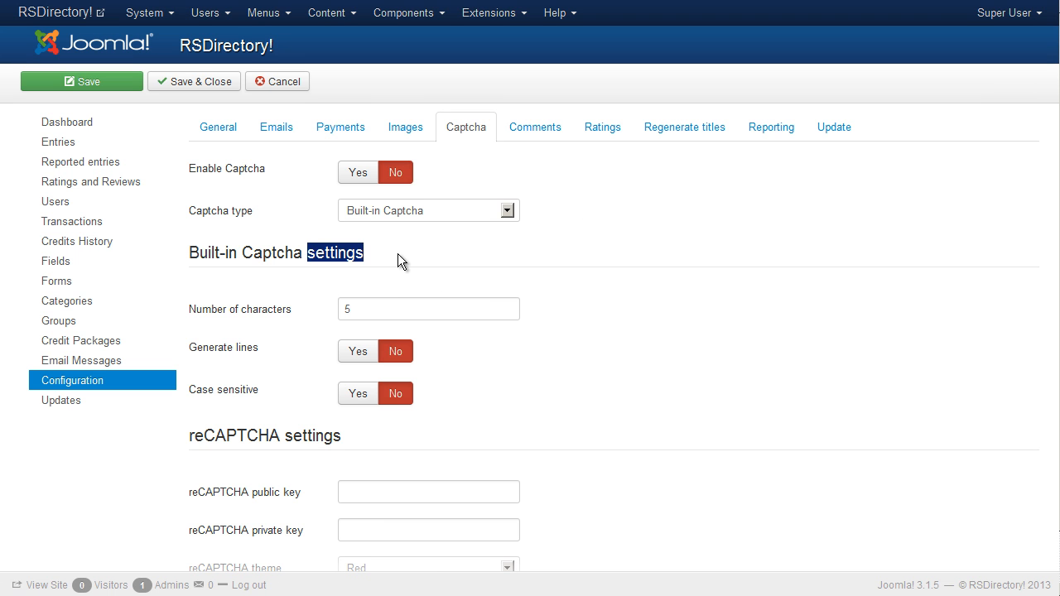
triple_click(411, 430)
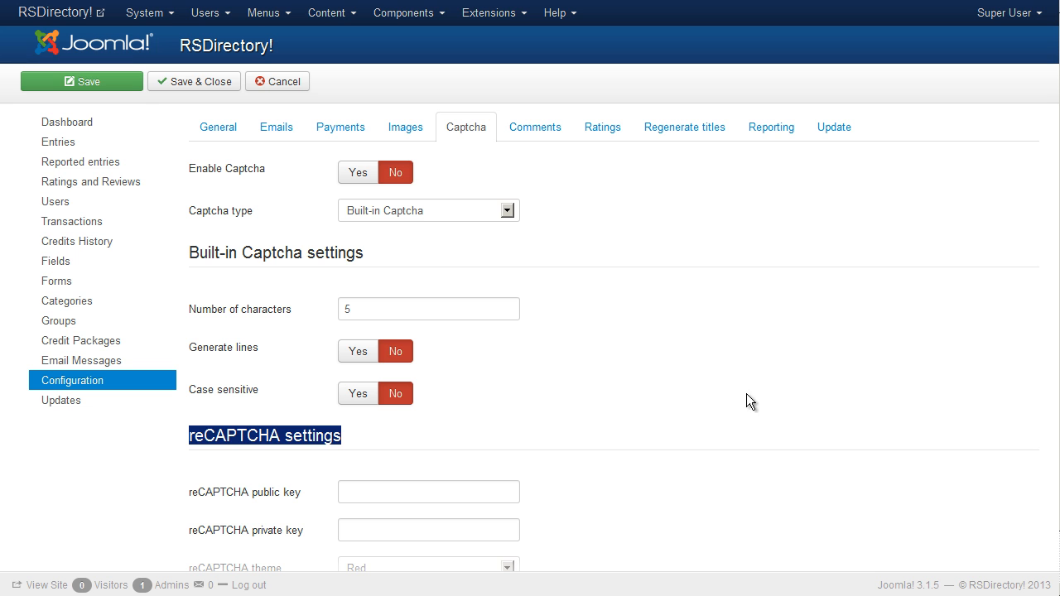
click(756, 345)
scroll(756, 344, down, 1)
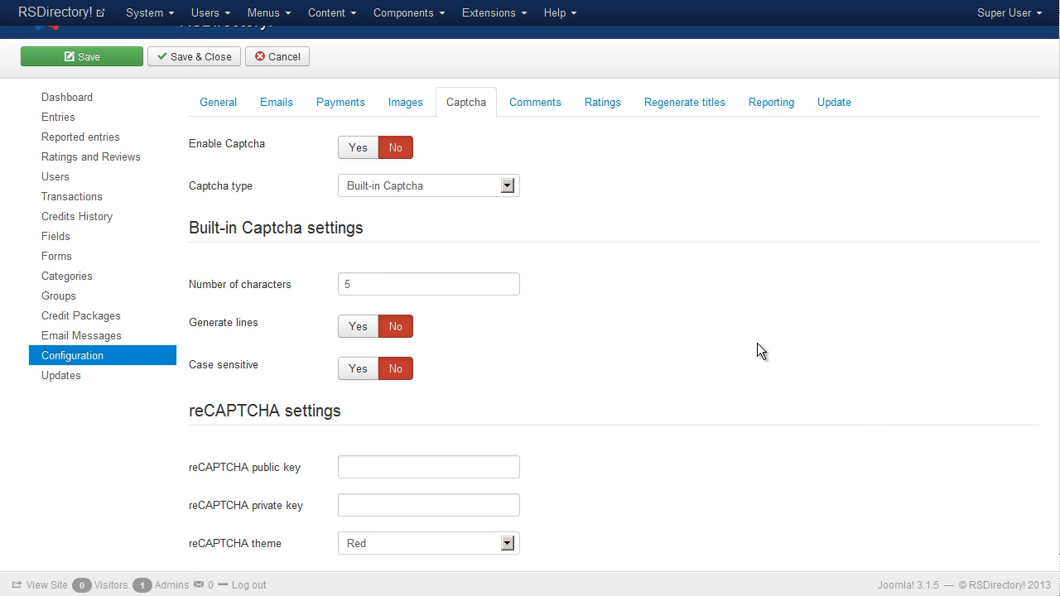
click(509, 188)
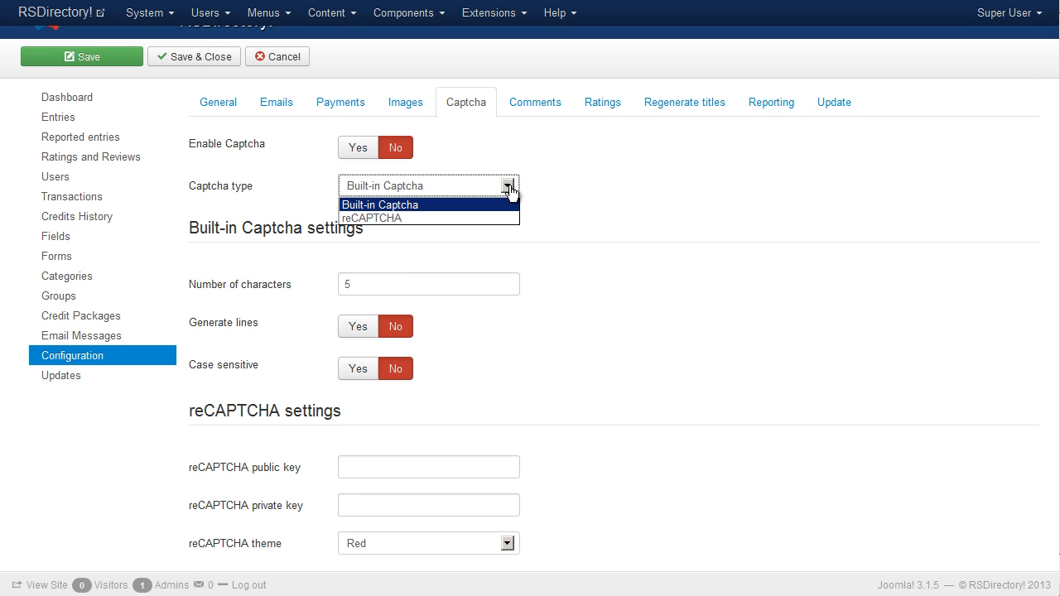
click(509, 190)
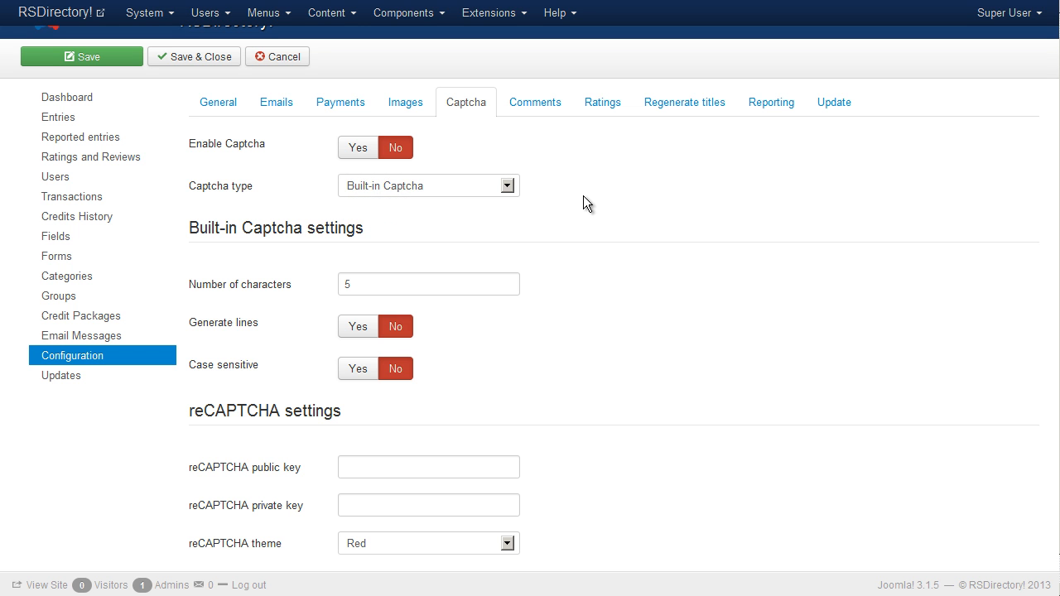
- Examine the comments configuration: the available commenting systems, the Facebook Comments settings, and the Disqus settings
click(531, 100)
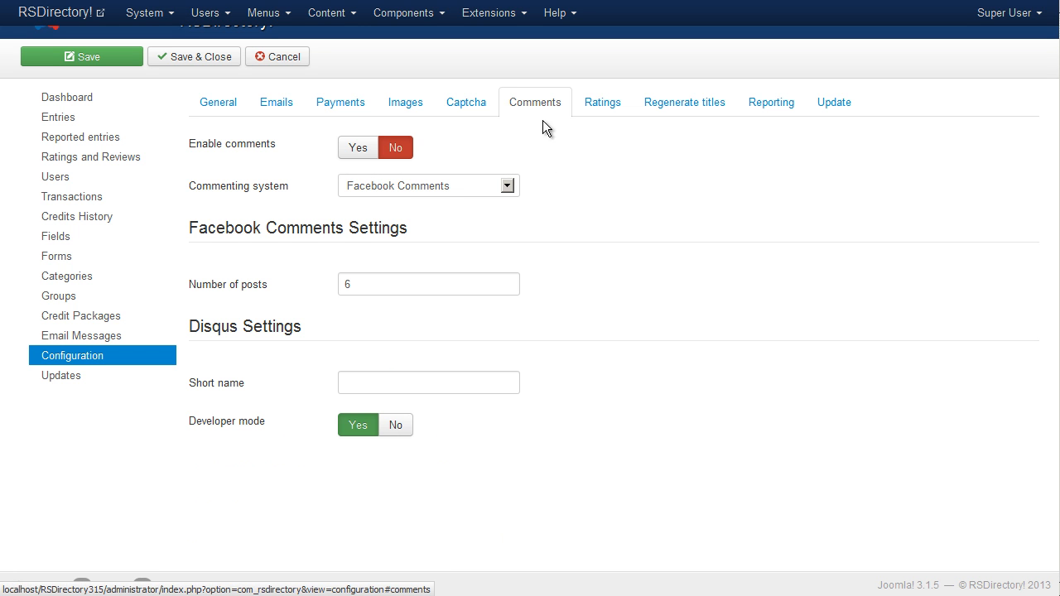
click(508, 187)
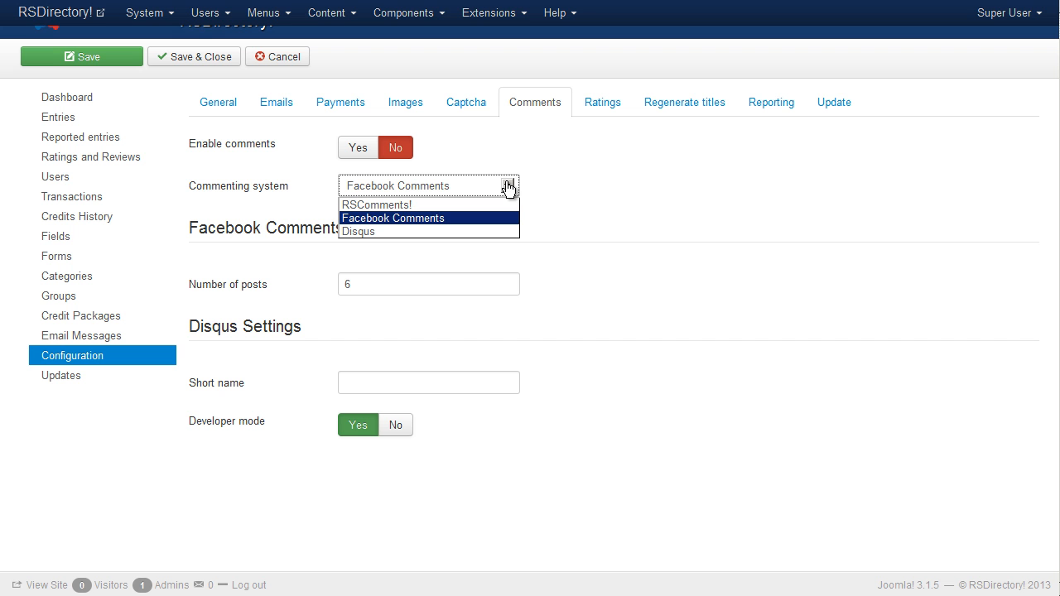
click(507, 188)
triple_click(508, 235)
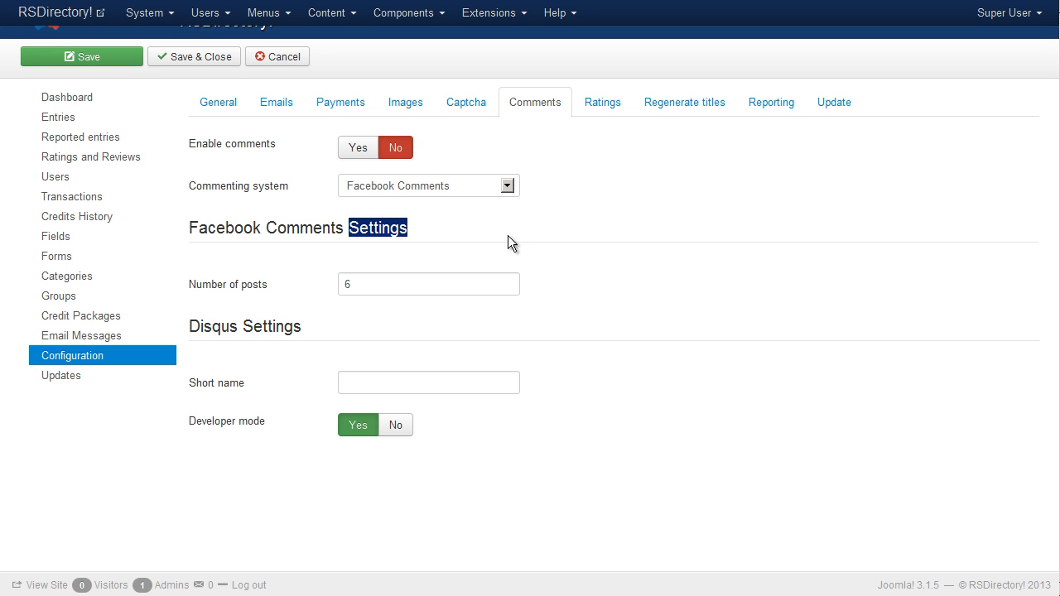
triple_click(397, 327)
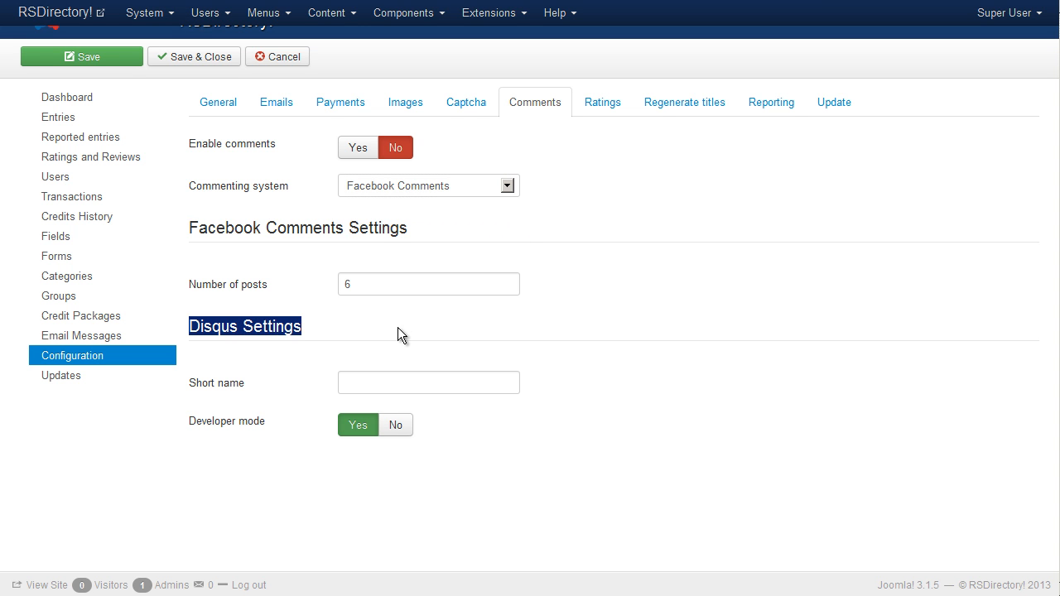
click(582, 279)
- Review the ratings configuration with its options for enabling ratings and reviews
click(613, 109)
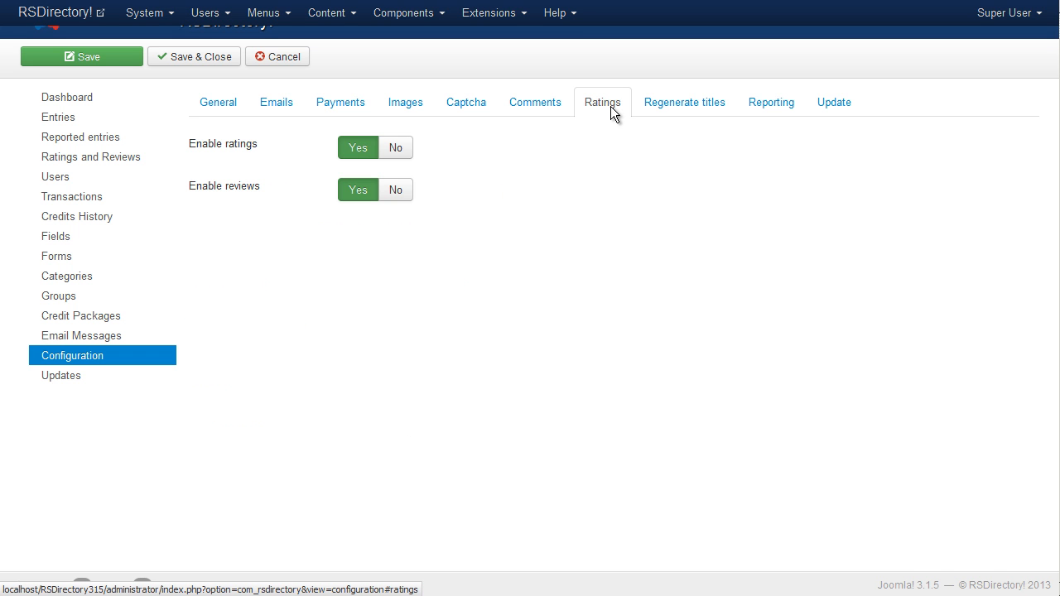
double_click(275, 147)
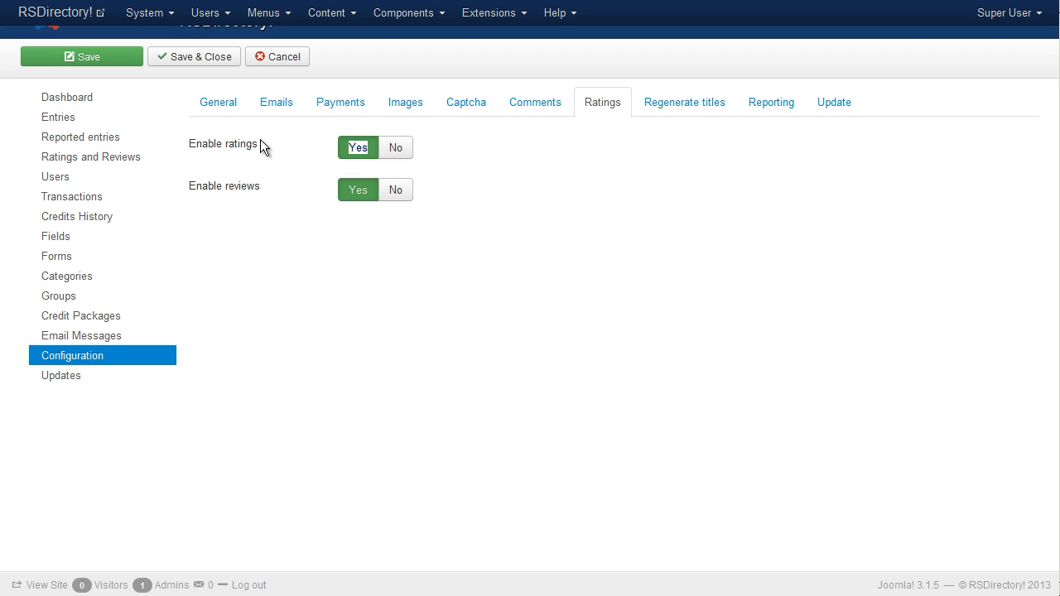
triple_click(260, 142)
double_click(265, 183)
triple_click(263, 186)
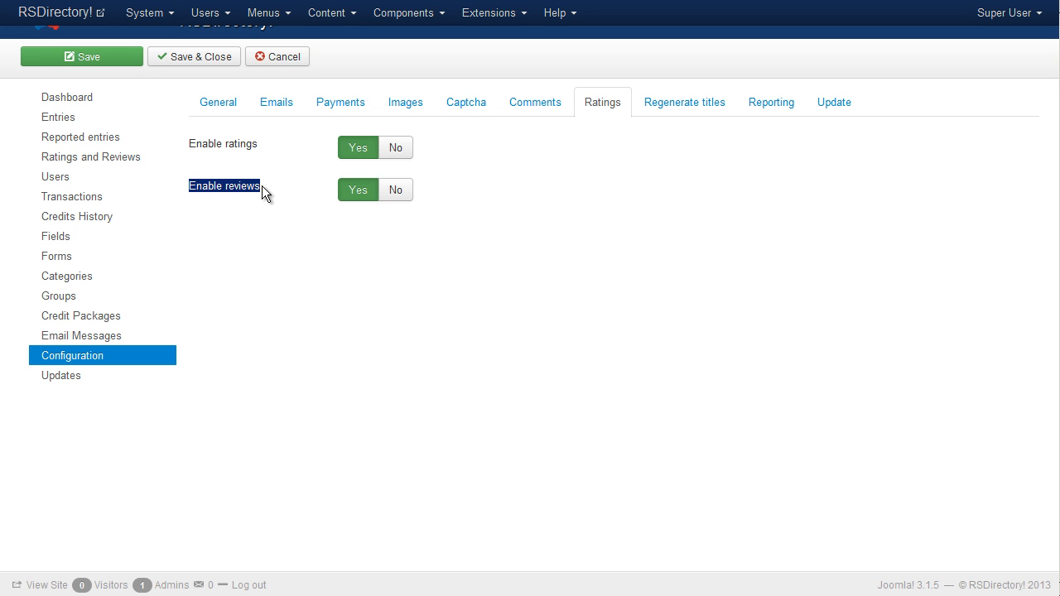
click(262, 185)
- Review the forms and elements that can be selected for regenerating titles
click(668, 103)
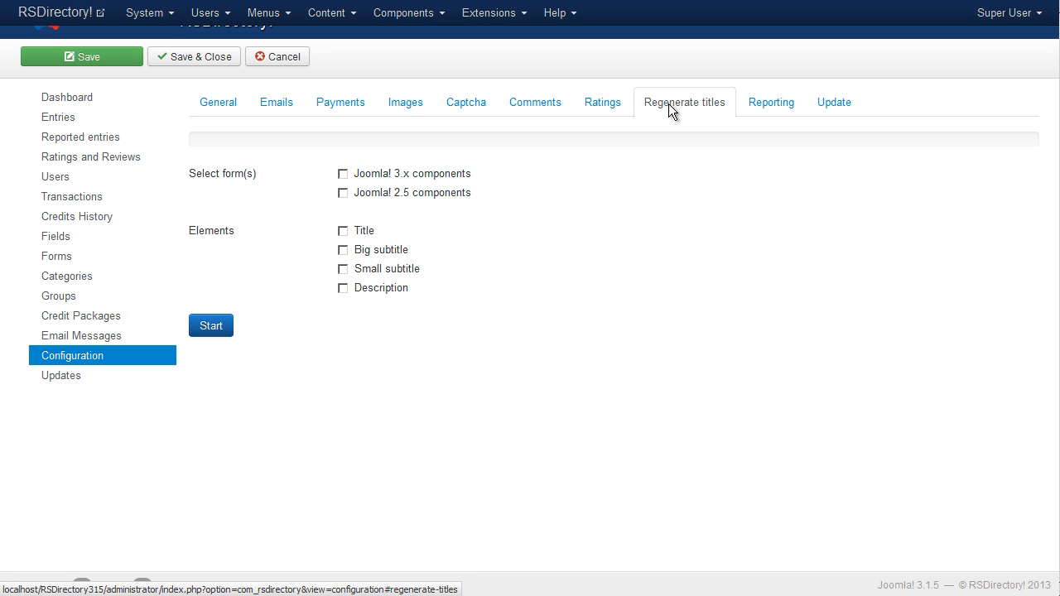
click(678, 166)
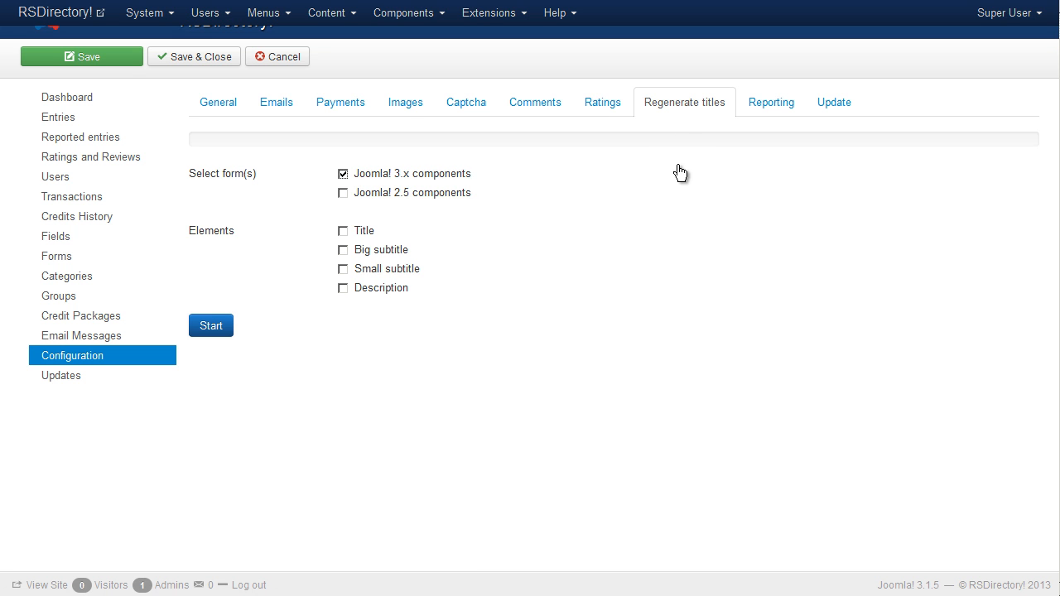
click(659, 179)
- Review the reporting options with their list of reasons, and the update code setting
click(778, 110)
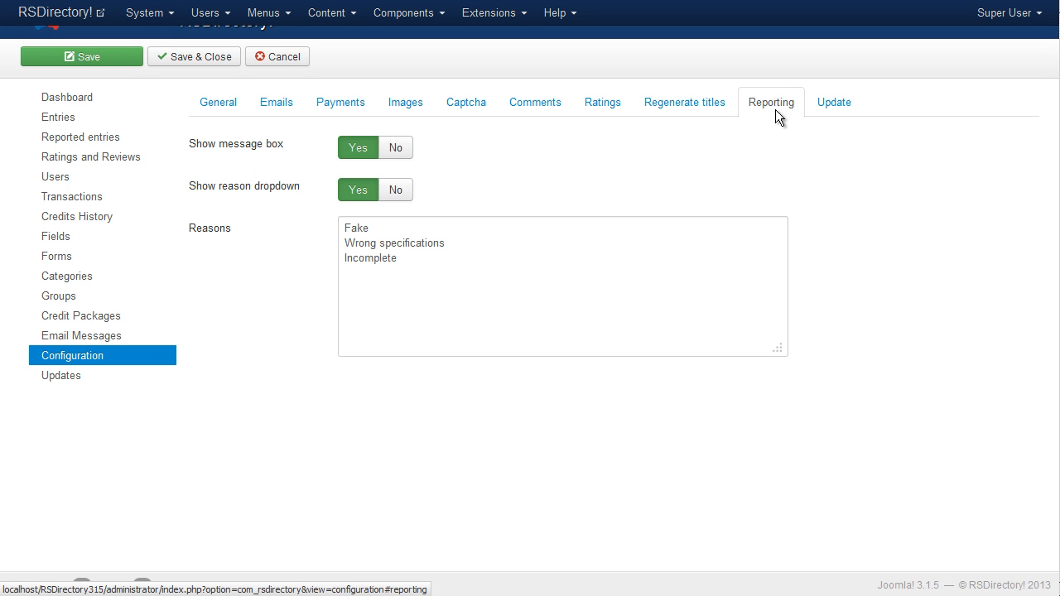
click(833, 106)
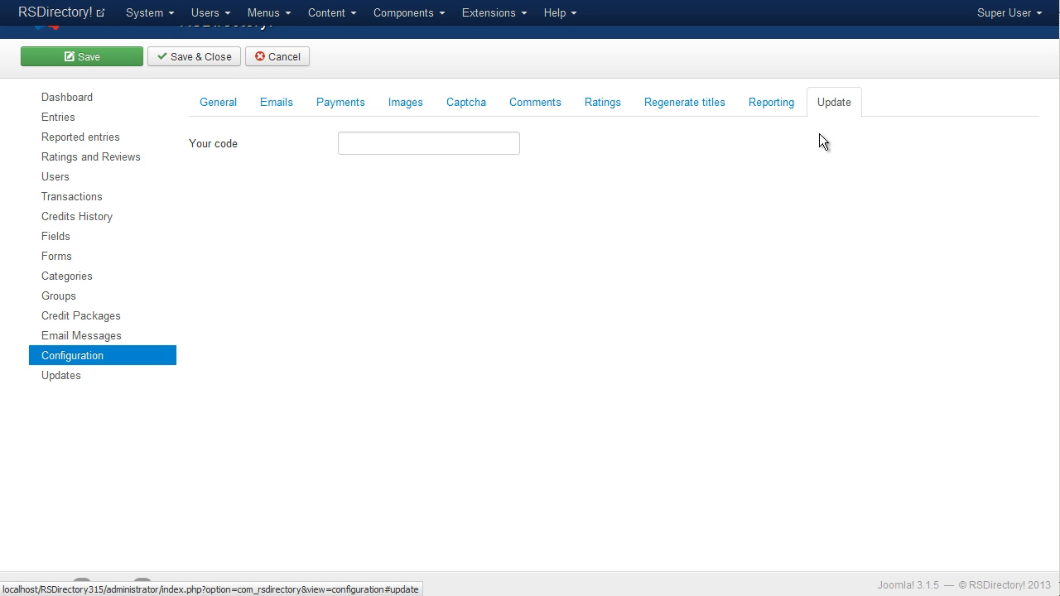